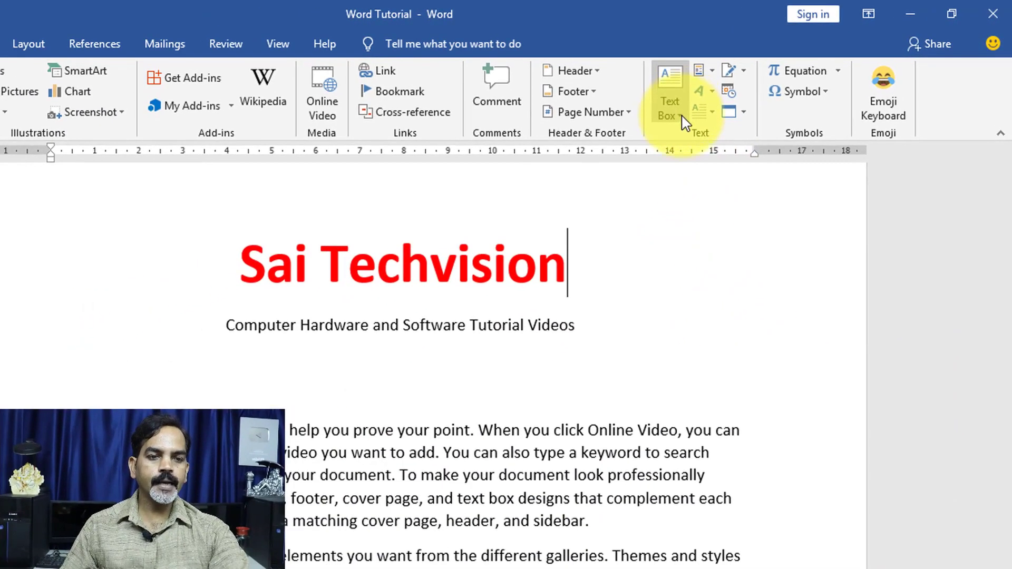
Open the built-in Text Box gallery and scroll through designs like Ion Quote (Dark) and Whisp Sidebar
{"action": "left_click", "coordinate": [681, 115]}
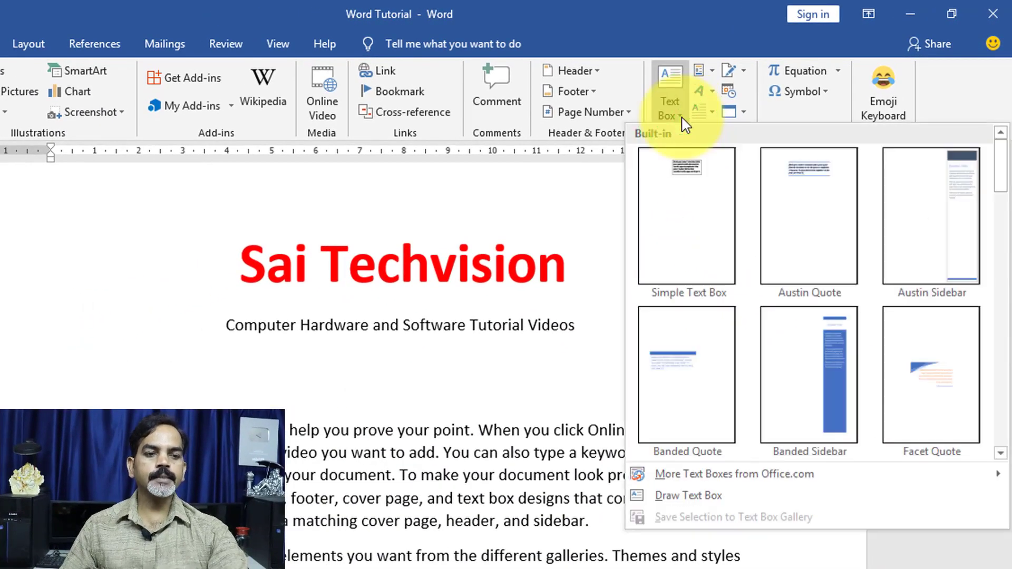
{"action": "scroll", "coordinate": [838, 301], "scroll_direction": "down", "scroll_amount": 3}
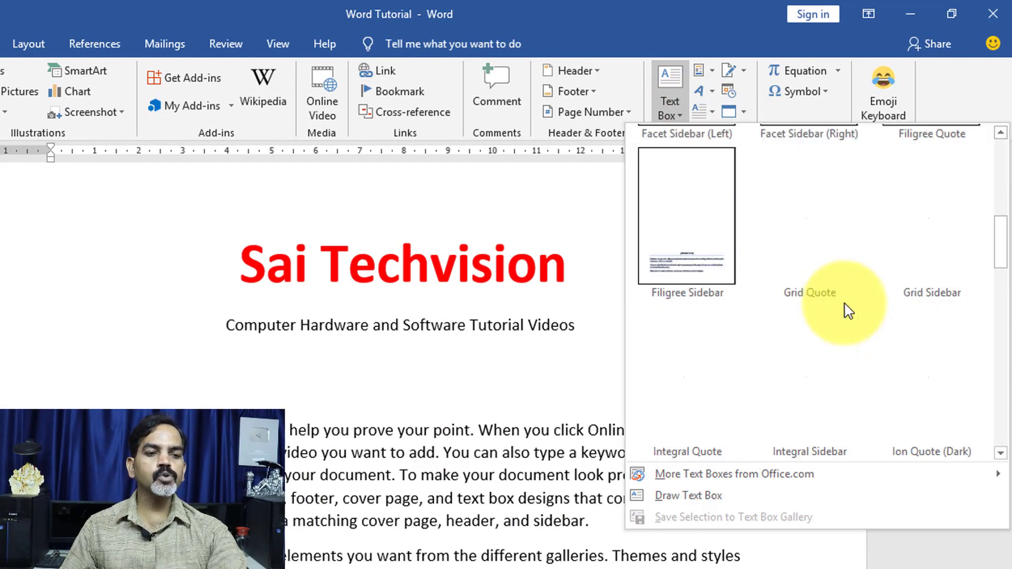
{"action": "scroll", "coordinate": [846, 310], "scroll_direction": "down", "scroll_amount": 3}
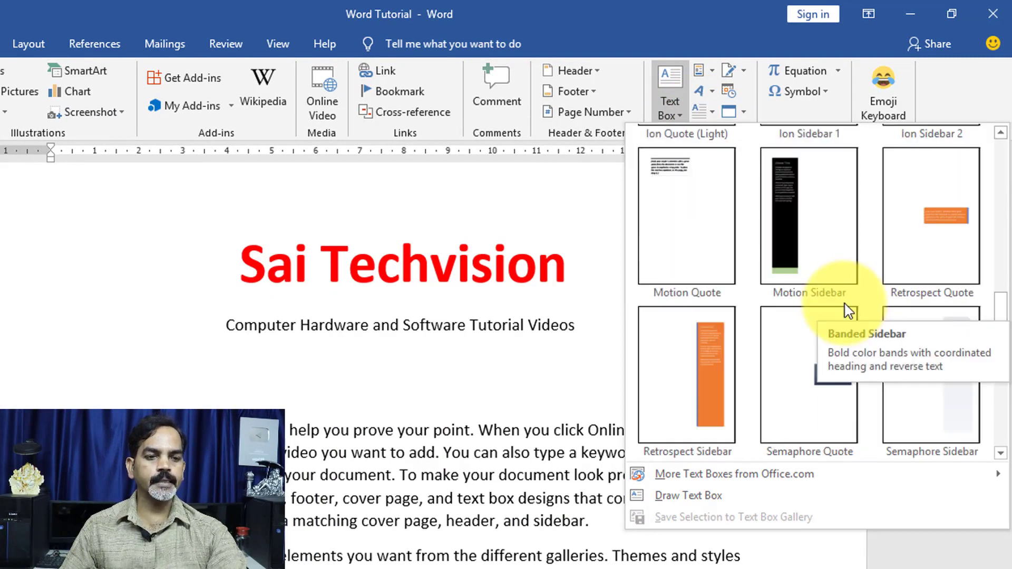
{"action": "scroll", "coordinate": [847, 311], "scroll_direction": "down", "scroll_amount": 3}
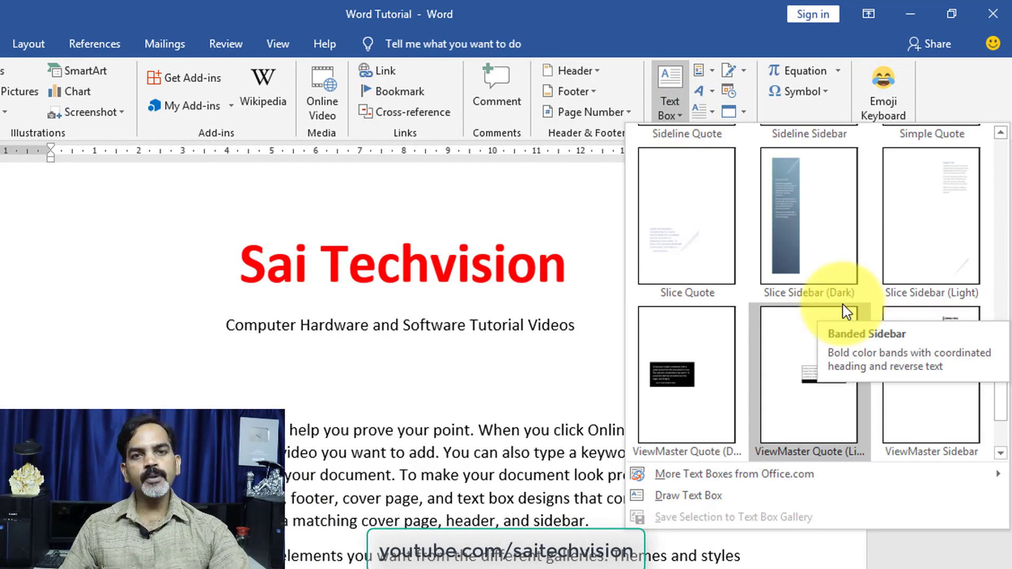
{"action": "scroll", "coordinate": [845, 310], "scroll_direction": "down", "scroll_amount": 1}
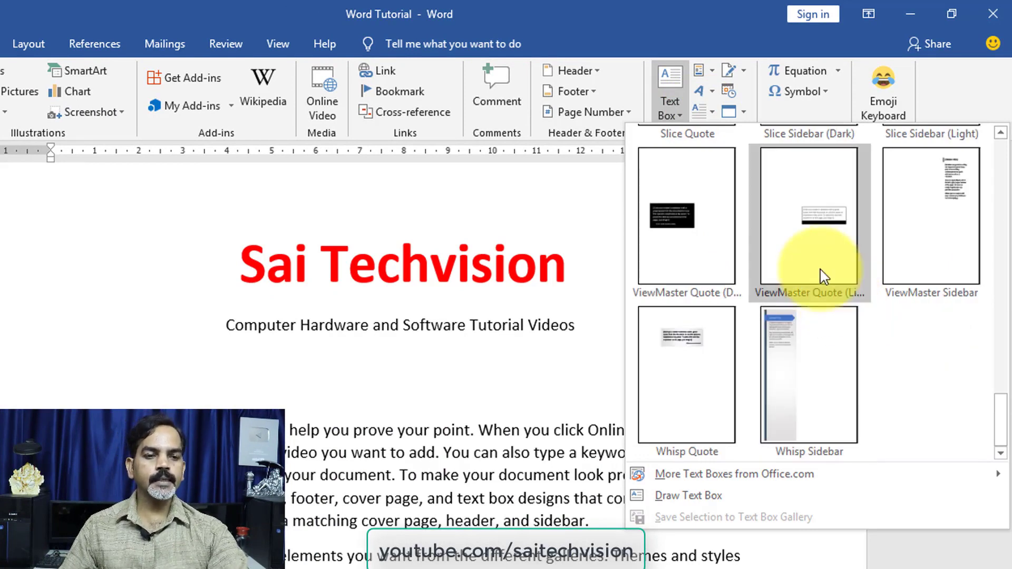
{"action": "scroll", "coordinate": [814, 299], "scroll_direction": "up", "scroll_amount": 7}
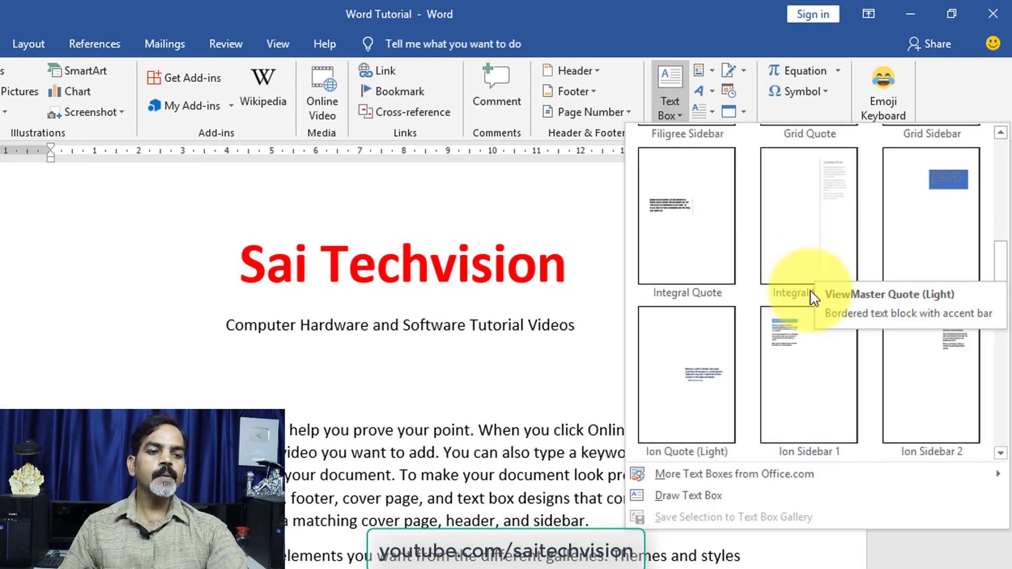
{"action": "scroll", "coordinate": [814, 299], "scroll_direction": "up", "scroll_amount": 3}
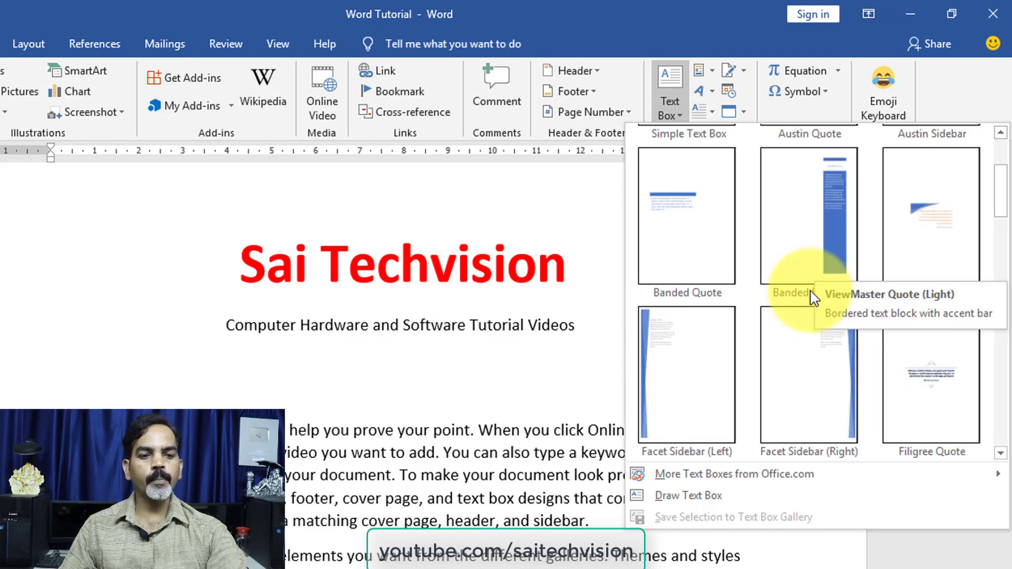
{"action": "scroll", "coordinate": [814, 300], "scroll_direction": "down", "scroll_amount": 3}
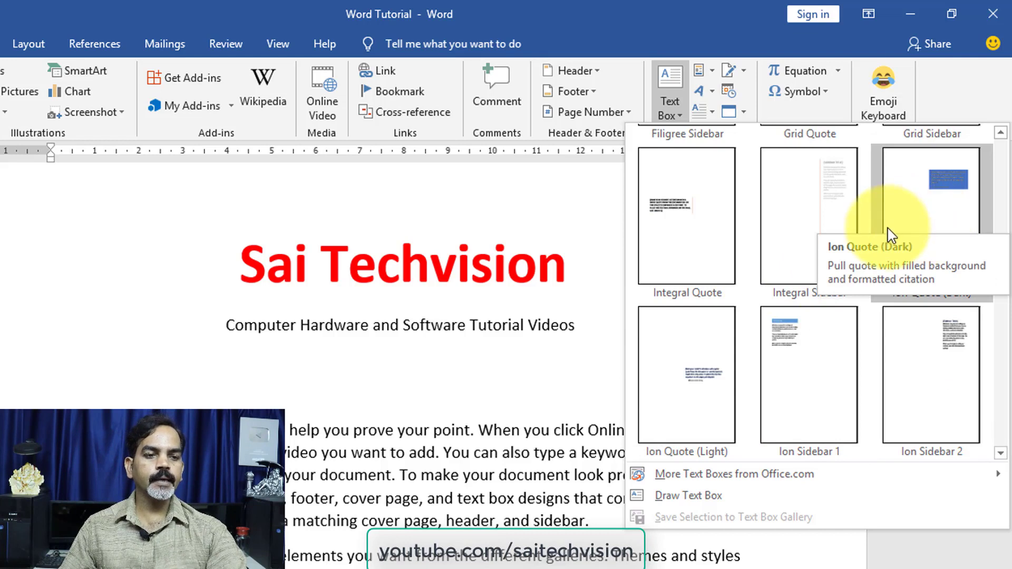
Insert an Ion Quote (Dark) text box, then move it and shrink it to 2.62 × 5.48 cm
{"action": "left_click", "coordinate": [922, 227]}
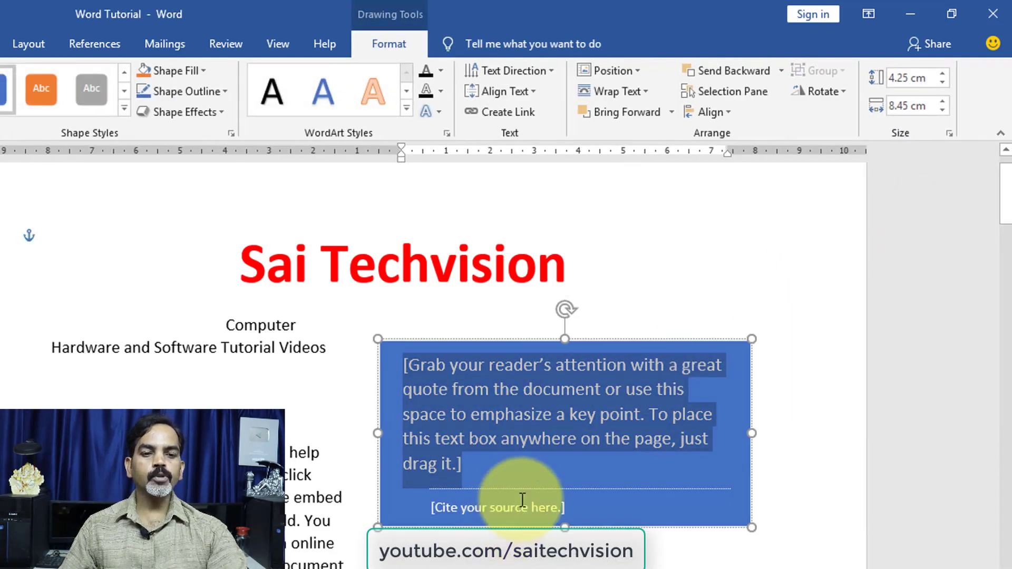
{"action": "left_click", "coordinate": [618, 336]}
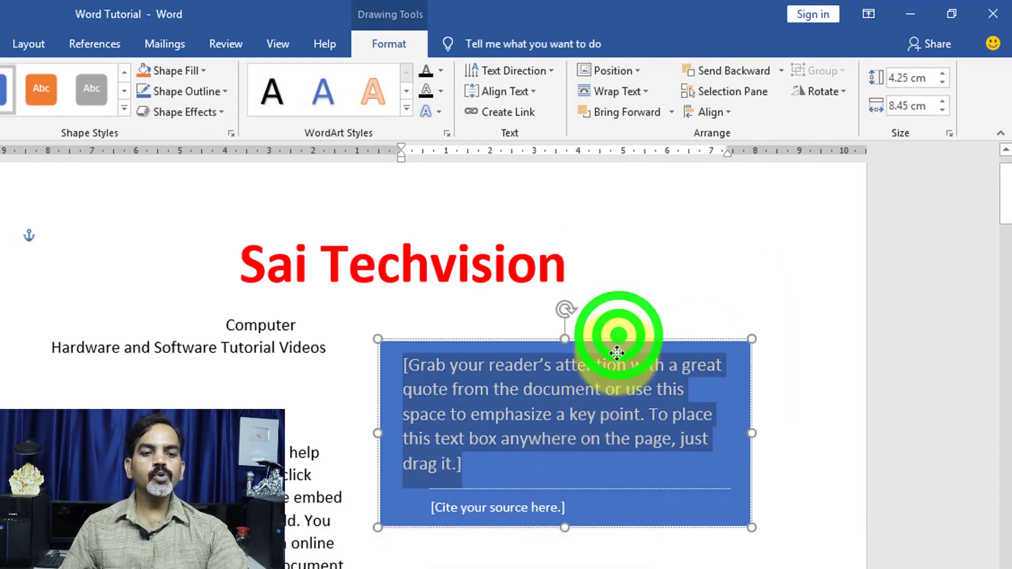
{"action": "left_click_drag", "start_coordinate": [640, 425], "coordinate": [650, 474]}
{"action": "scroll", "coordinate": [678, 311], "scroll_direction": "down", "scroll_amount": 2}
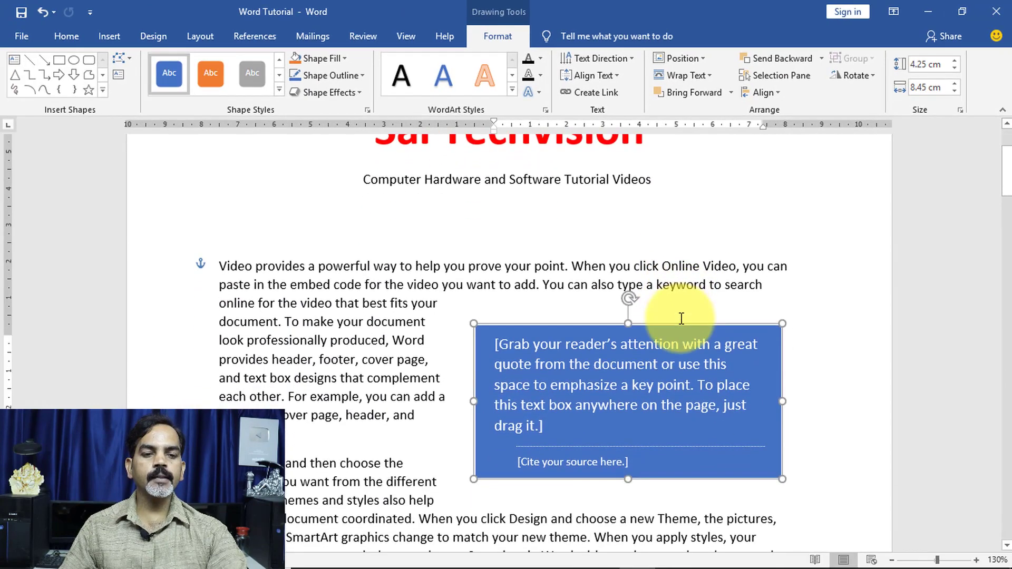
{"action": "mouse_move", "coordinate": [782, 324]}
{"action": "left_mouse_down"}
{"action": "mouse_move", "coordinate": [673, 383]}
{"action": "mouse_move", "coordinate": [655, 322]}
{"action": "left_mouse_up"}
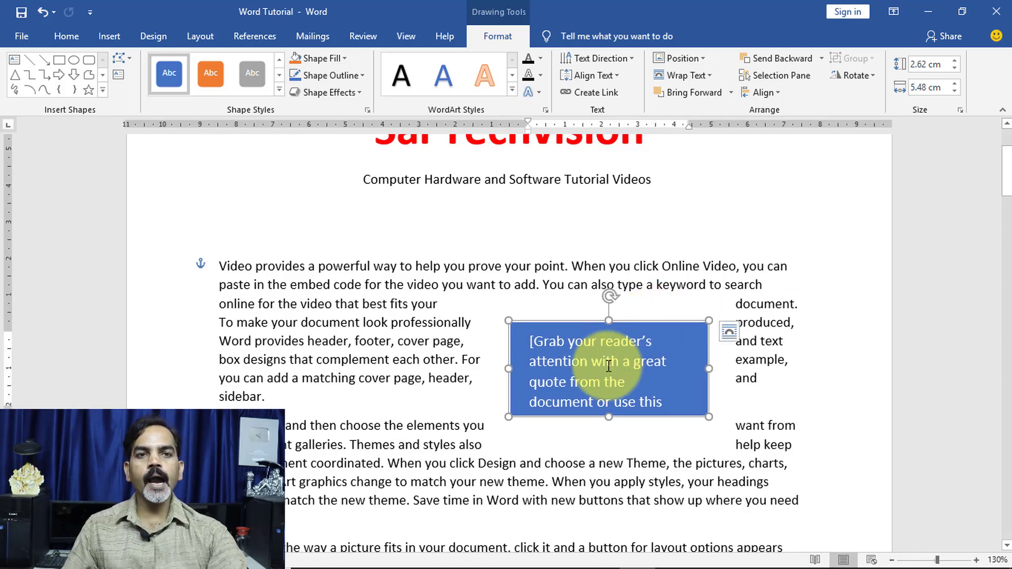
Replace the placeholder quote with test characters, then delete the whole quote box
{"action": "triple_click", "coordinate": [608, 365]}
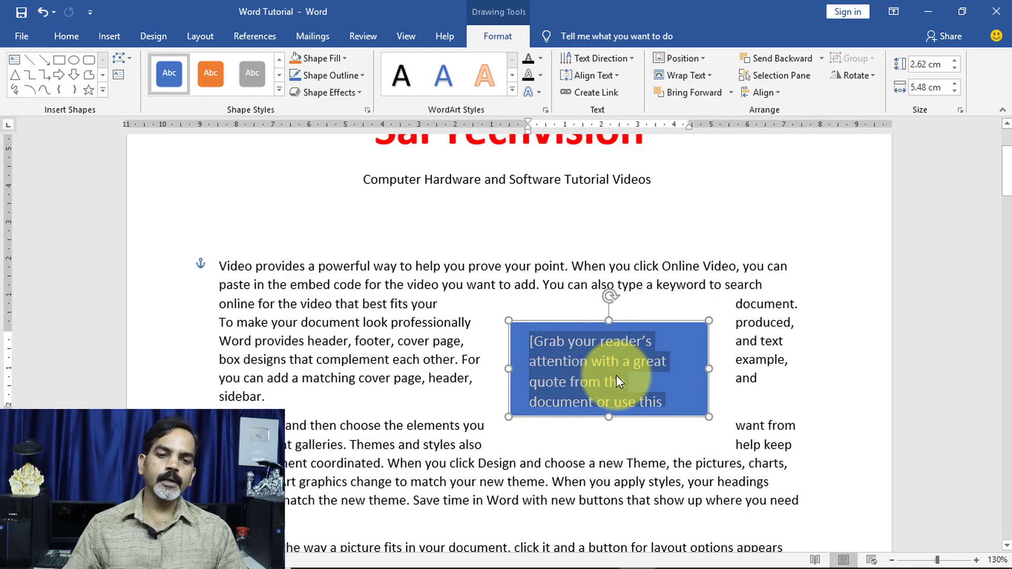
{"action": "type", "text": "dsflksdf"}
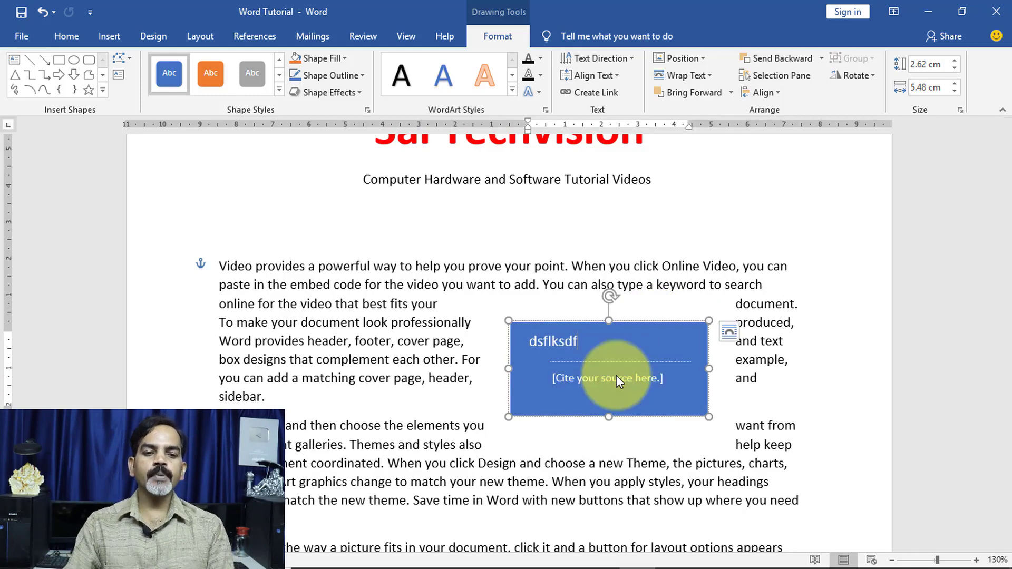
{"action": "type", "text": "epweidgfds;fgks;"}
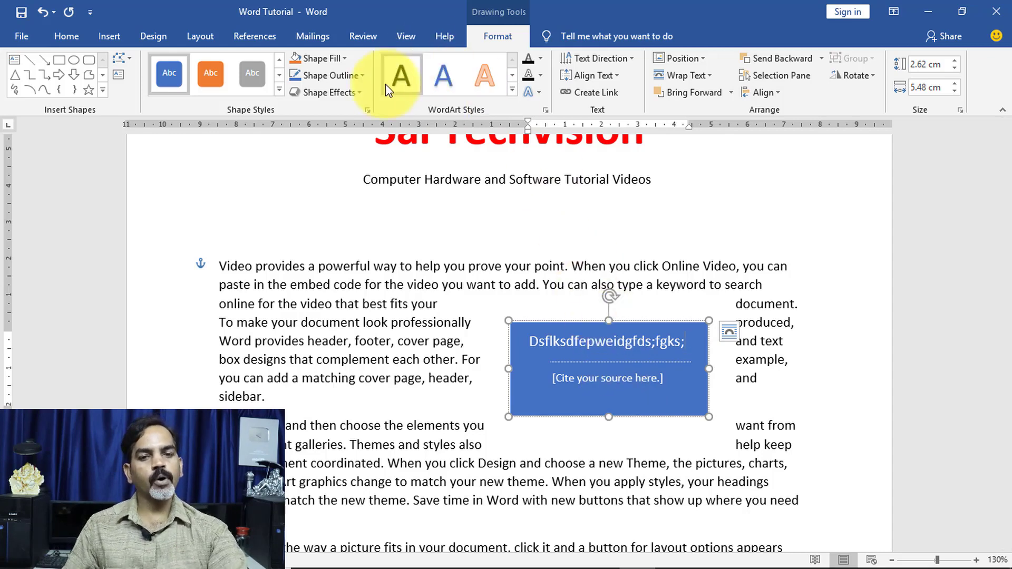
{"action": "left_click", "coordinate": [682, 326]}
{"action": "key", "text": "Delete"}
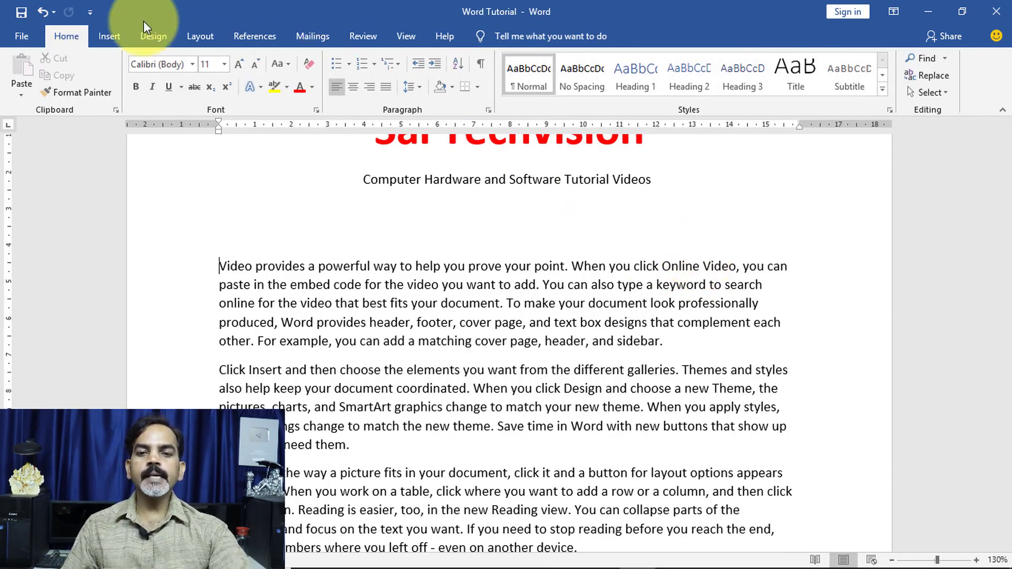
Pick Motion Sidebar from the text box designs gallery to place it down the left side
{"action": "left_click", "coordinate": [109, 35]}
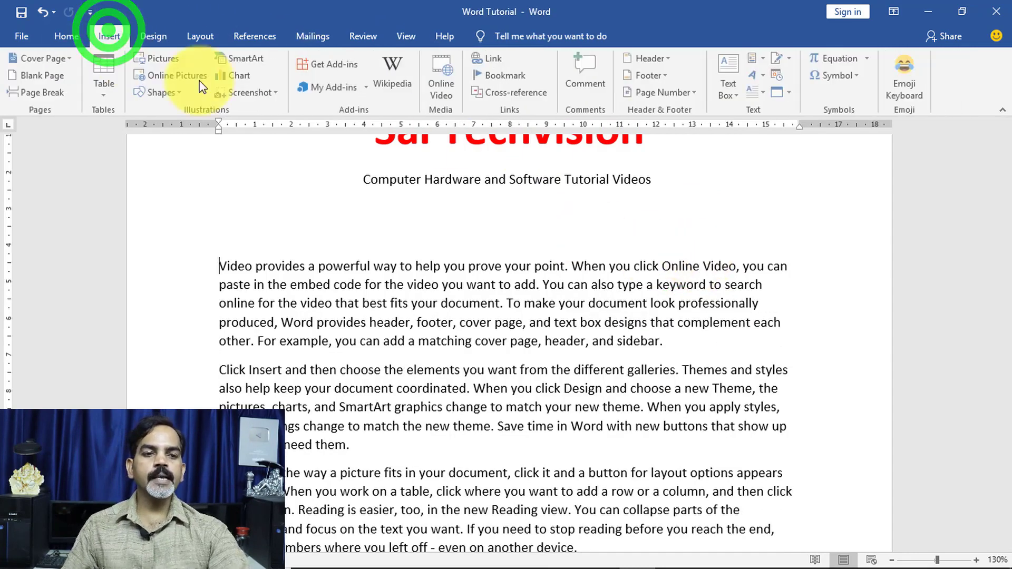
{"action": "left_click", "coordinate": [735, 95]}
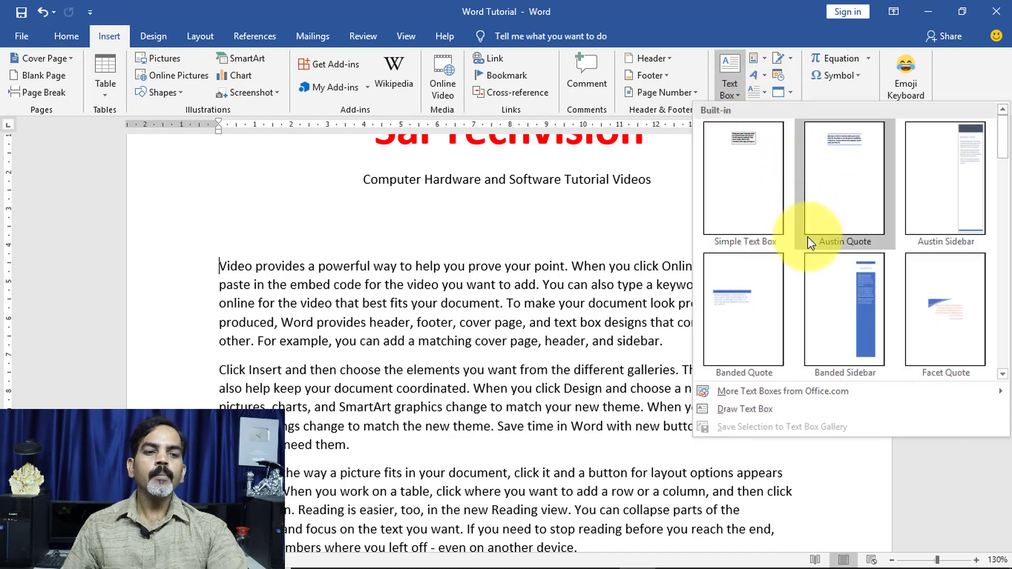
{"action": "scroll", "coordinate": [807, 236], "scroll_direction": "down", "scroll_amount": 3}
{"action": "scroll", "coordinate": [807, 236], "scroll_direction": "down", "scroll_amount": 4}
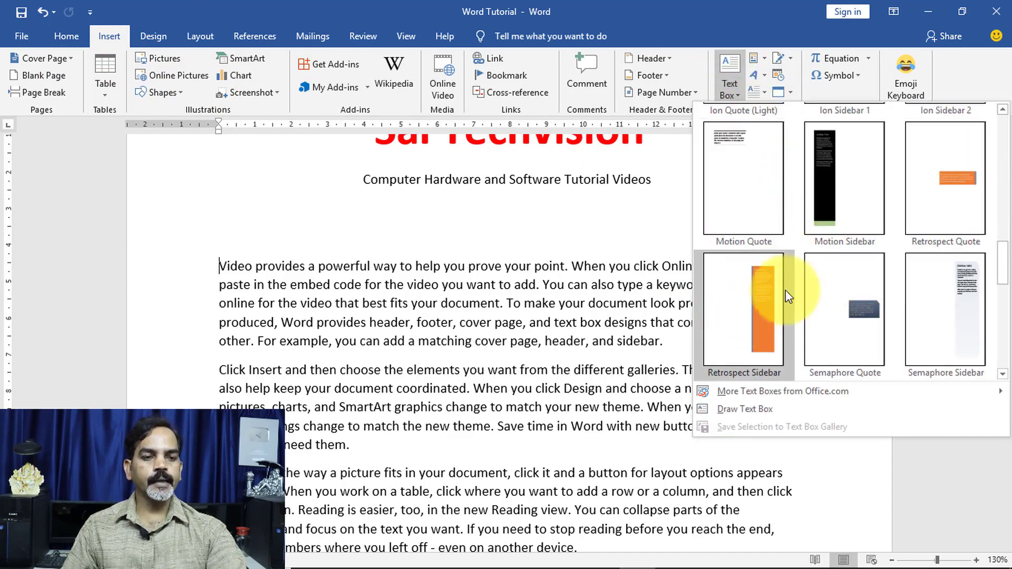
{"action": "scroll", "coordinate": [826, 268], "scroll_direction": "up", "scroll_amount": 3}
{"action": "scroll", "coordinate": [826, 268], "scroll_direction": "up", "scroll_amount": 3}
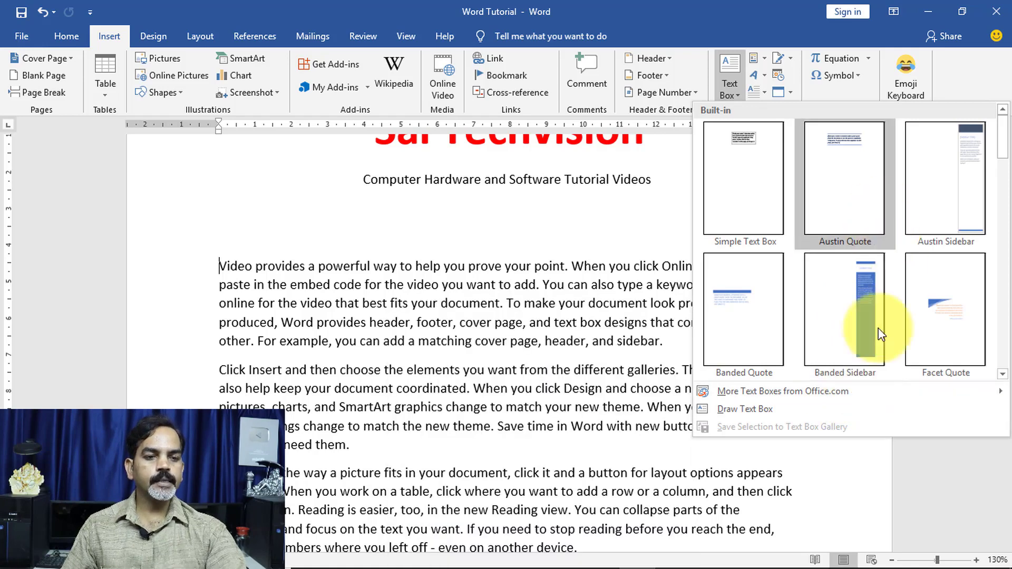
{"action": "scroll", "coordinate": [864, 311], "scroll_direction": "down", "scroll_amount": 3}
{"action": "scroll", "coordinate": [852, 200], "scroll_direction": "down", "scroll_amount": 3}
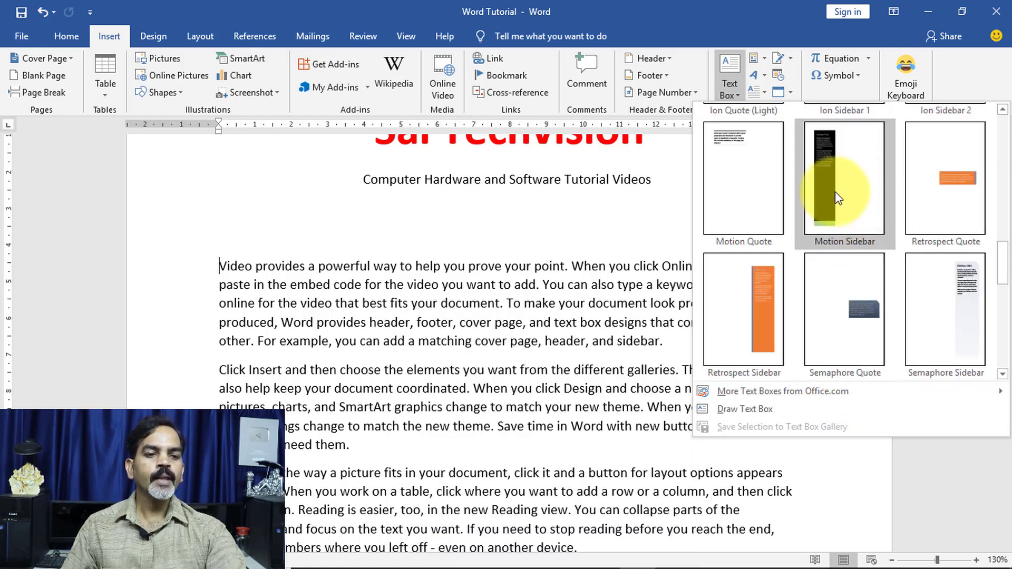
{"action": "left_click", "coordinate": [851, 174]}
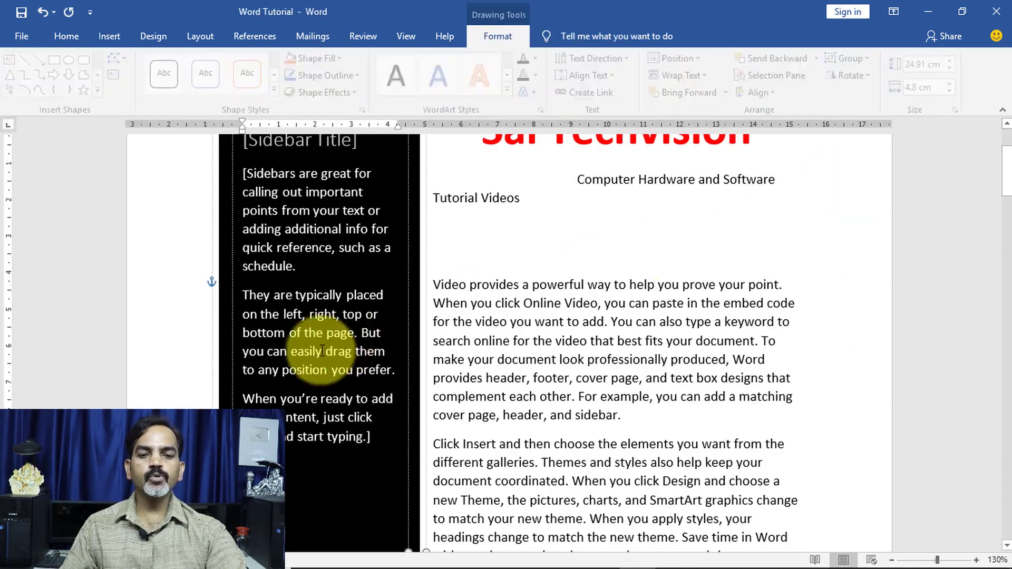
Move the Motion Sidebar text box down below the subtitle line
{"action": "scroll", "coordinate": [404, 381], "scroll_direction": "down", "scroll_amount": 5}
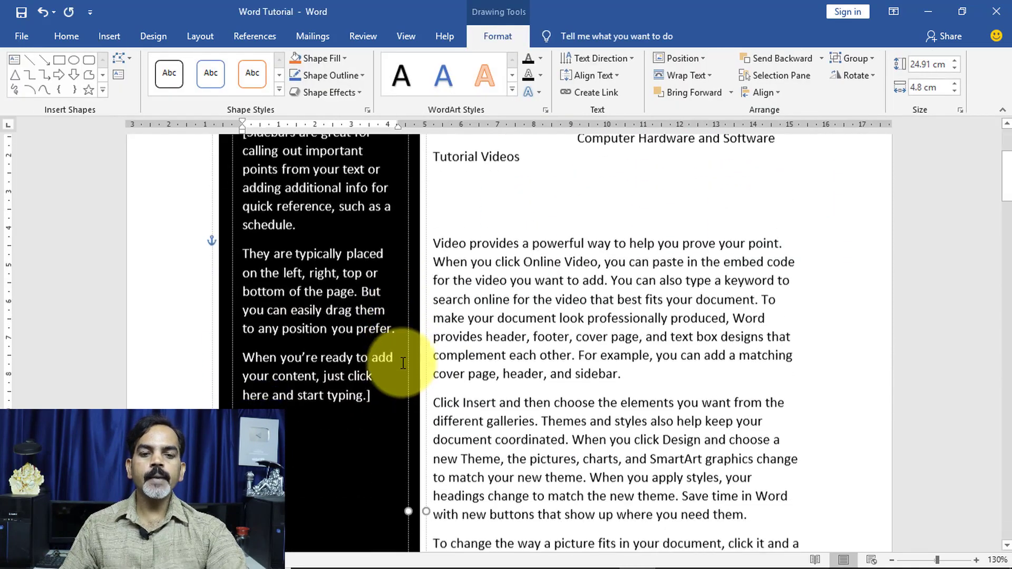
{"action": "scroll", "coordinate": [403, 369], "scroll_direction": "down", "scroll_amount": 6}
{"action": "scroll", "coordinate": [402, 364], "scroll_direction": "down", "scroll_amount": 6}
{"action": "scroll", "coordinate": [403, 363], "scroll_direction": "down", "scroll_amount": 3}
{"action": "scroll", "coordinate": [403, 363], "scroll_direction": "up", "scroll_amount": 5}
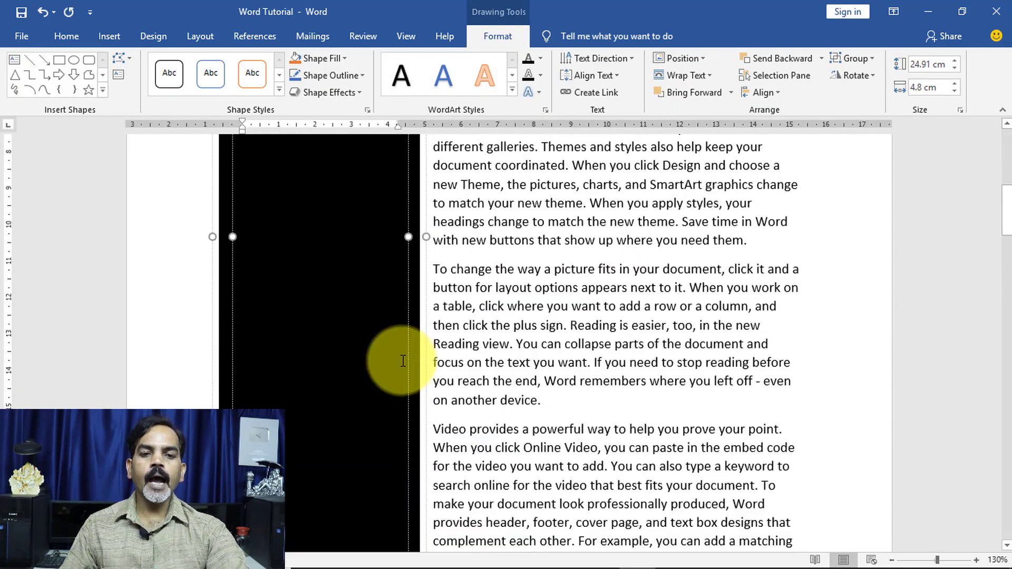
{"action": "scroll", "coordinate": [402, 359], "scroll_direction": "up", "scroll_amount": 5}
{"action": "scroll", "coordinate": [402, 348], "scroll_direction": "up", "scroll_amount": 5}
{"action": "scroll", "coordinate": [403, 339], "scroll_direction": "up", "scroll_amount": 2}
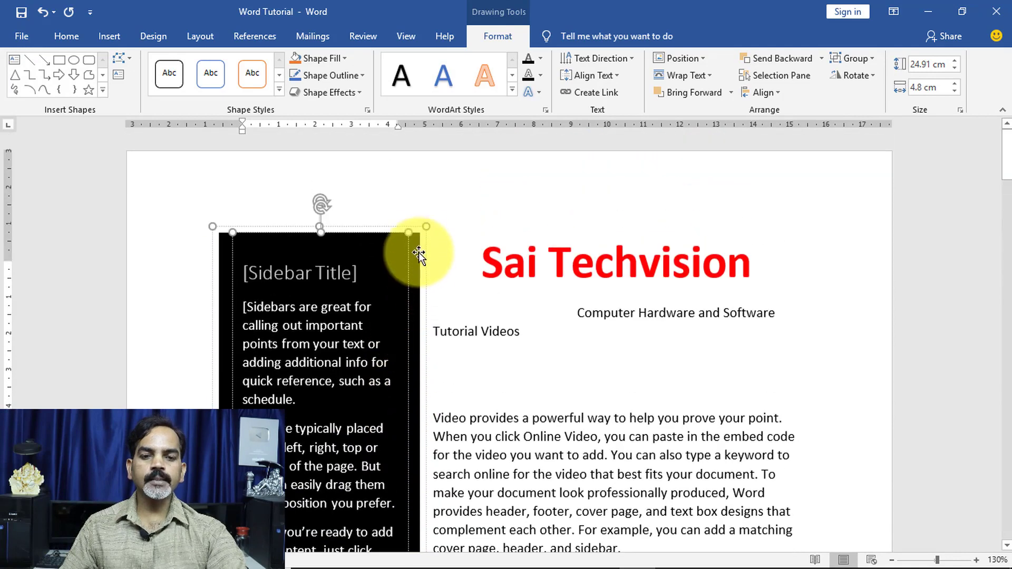
{"action": "left_click_drag", "start_coordinate": [420, 223], "coordinate": [384, 396]}
{"action": "scroll", "coordinate": [442, 361], "scroll_direction": "down", "scroll_amount": 5}
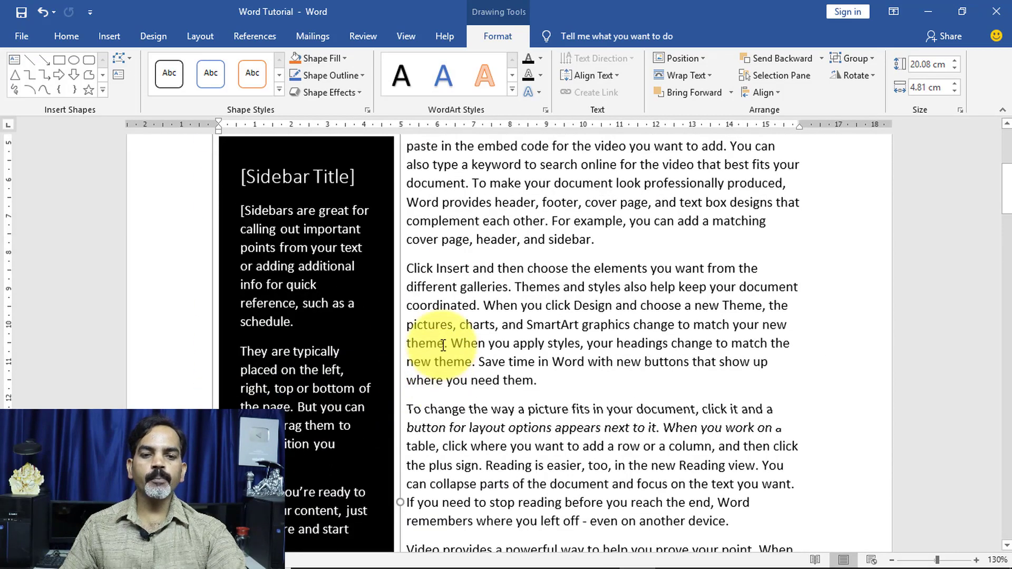
{"action": "scroll", "coordinate": [441, 364], "scroll_direction": "down", "scroll_amount": 3}
{"action": "scroll", "coordinate": [432, 369], "scroll_direction": "down", "scroll_amount": 3}
{"action": "scroll", "coordinate": [440, 327], "scroll_direction": "up", "scroll_amount": 10}
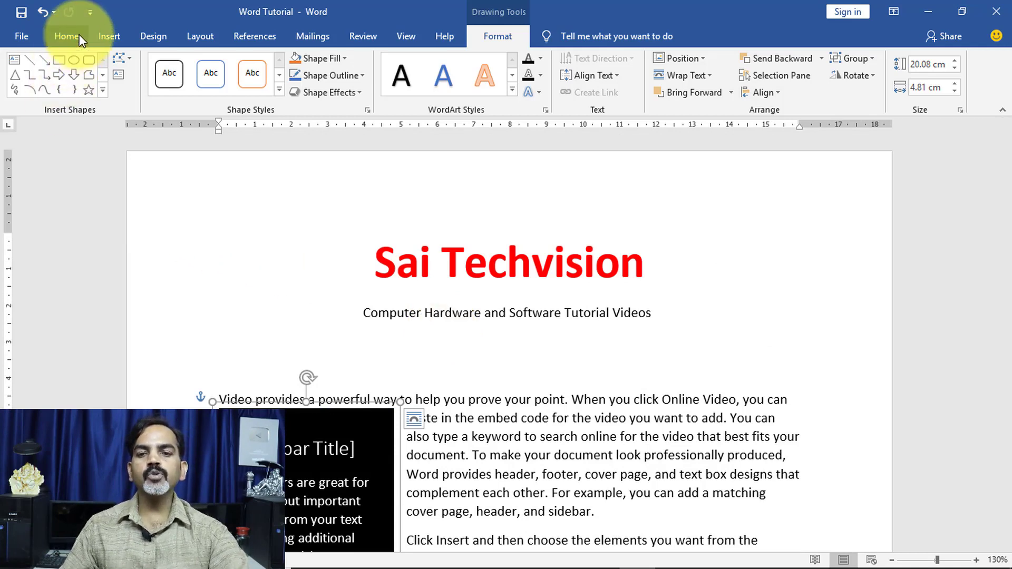
Reopen and dismiss the text box gallery without choosing, then delete the selected sidebar text box
{"action": "left_click", "coordinate": [109, 35]}
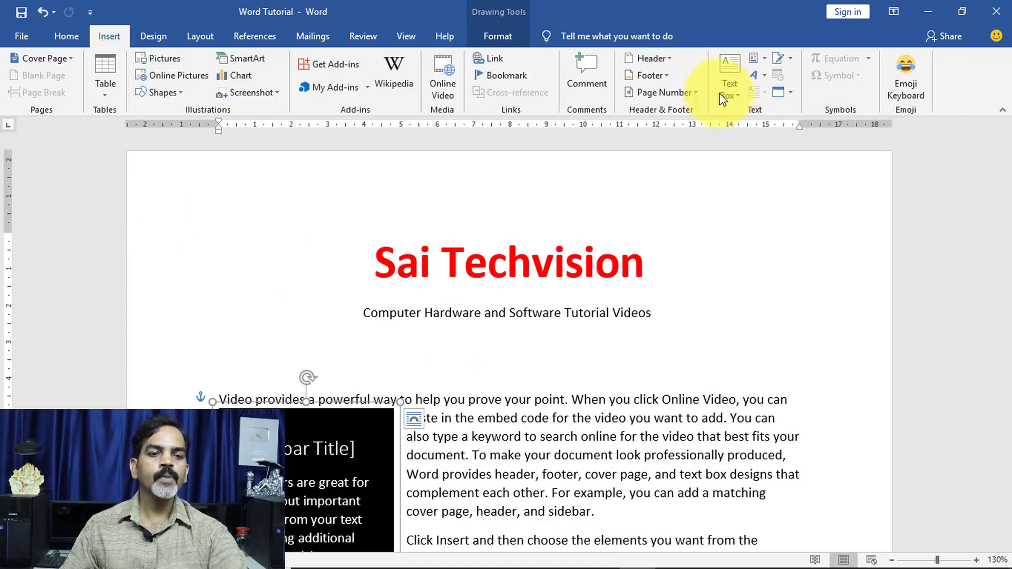
{"action": "left_click", "coordinate": [740, 96]}
{"action": "left_click", "coordinate": [675, 156]}
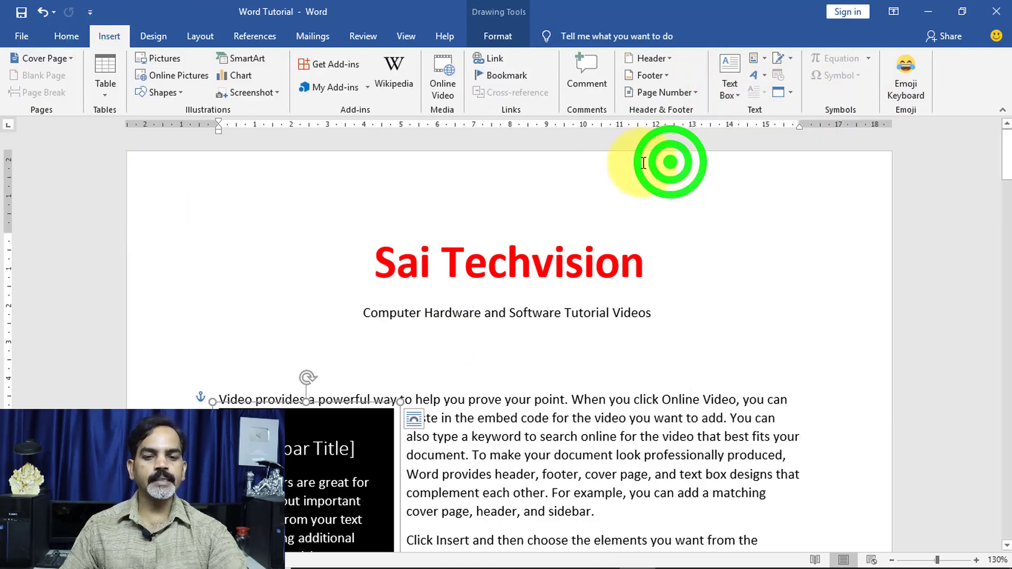
{"action": "scroll", "coordinate": [475, 421], "scroll_direction": "down", "scroll_amount": 2}
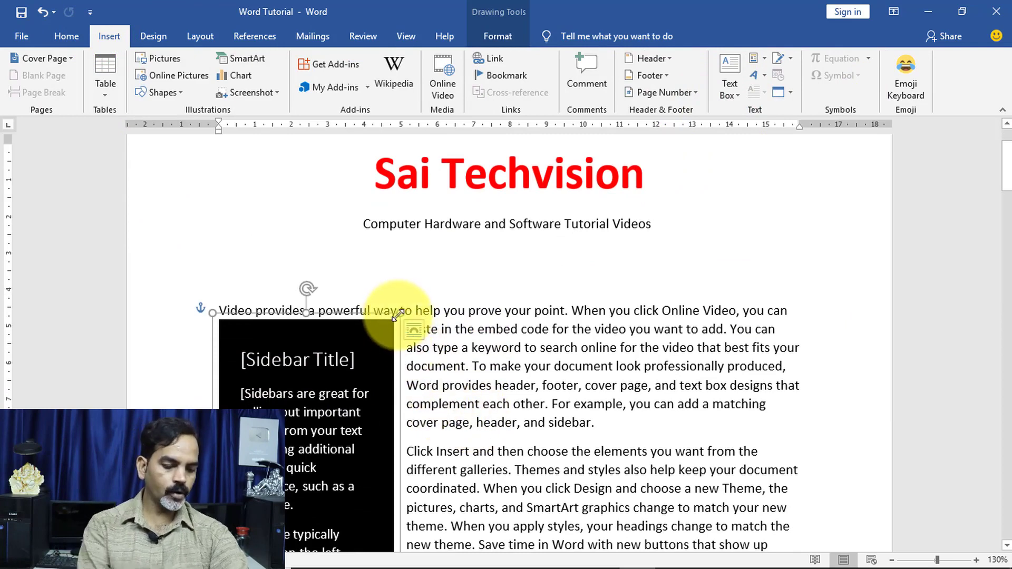
{"action": "key", "text": "Delete"}
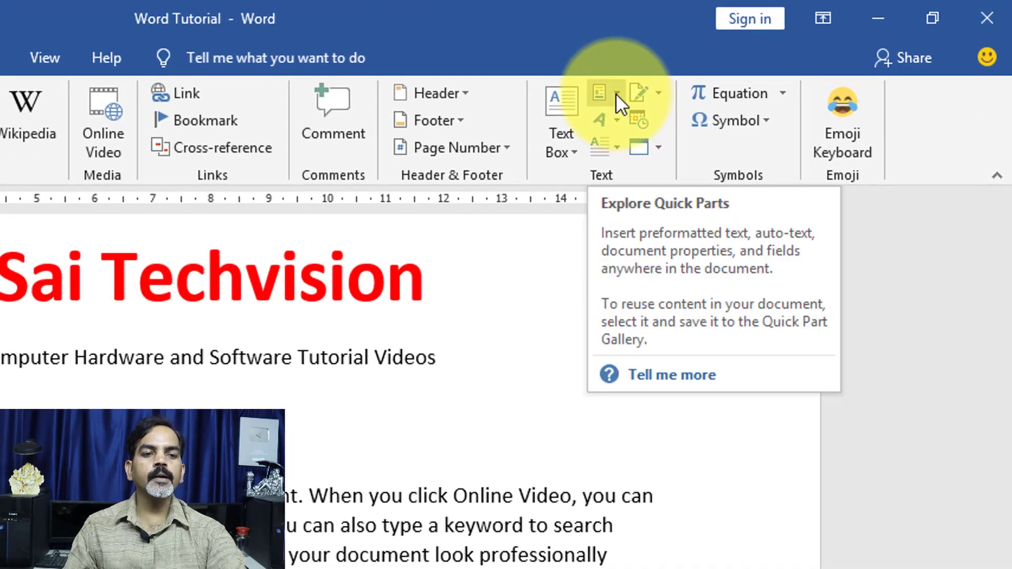
{"action": "left_click", "coordinate": [615, 93]}
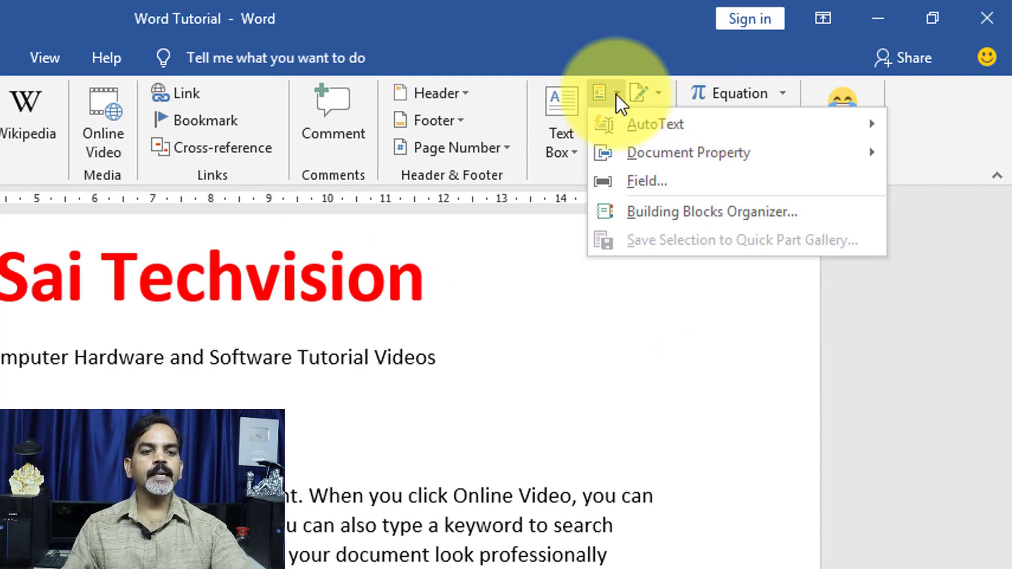
{"action": "mouse_move", "coordinate": [655, 124]}
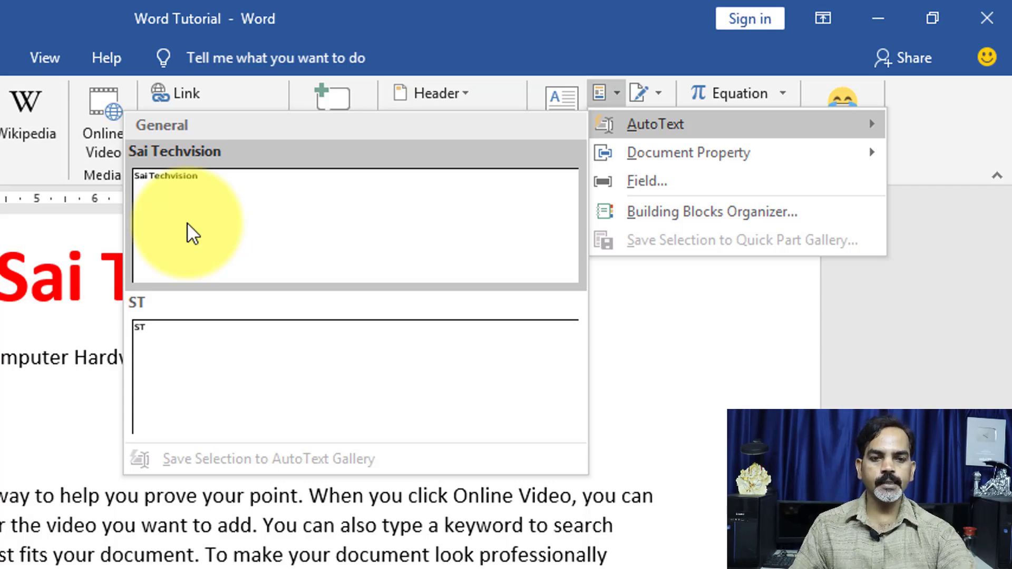
{"action": "left_click", "coordinate": [182, 194]}
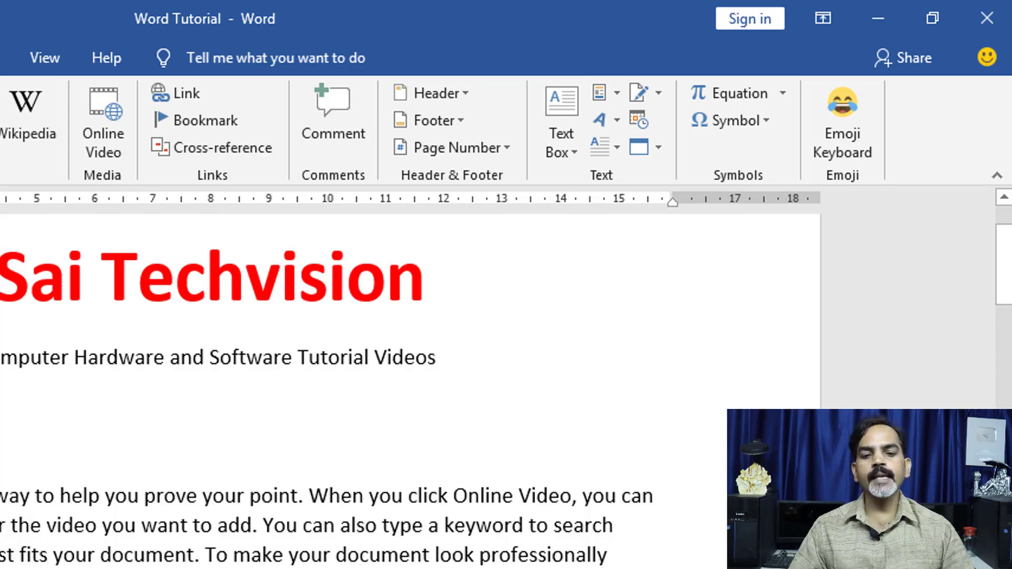
{"action": "left_click", "coordinate": [604, 452]}
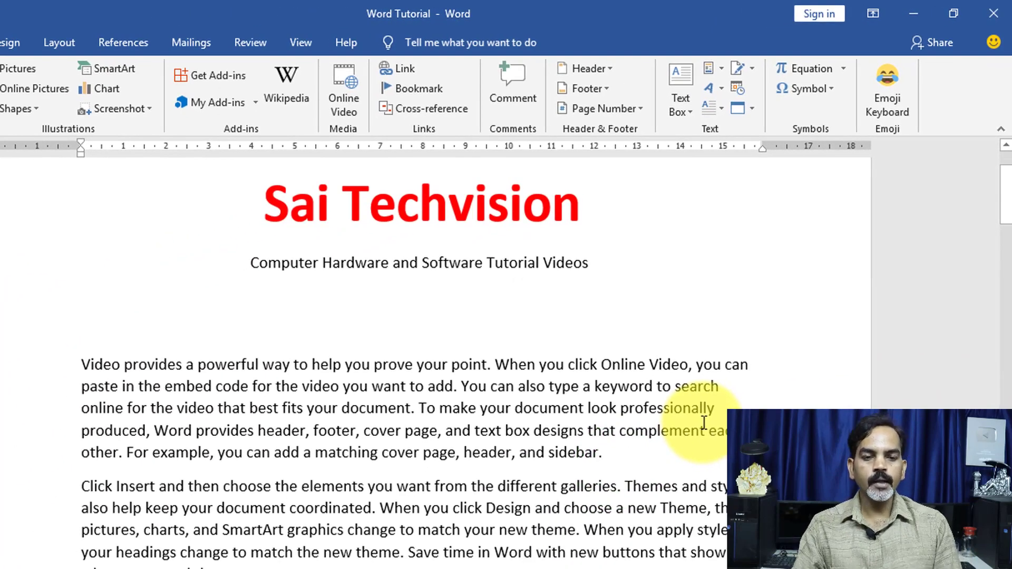
{"action": "key", "text": "Return"}
{"action": "type", "text": "s"}
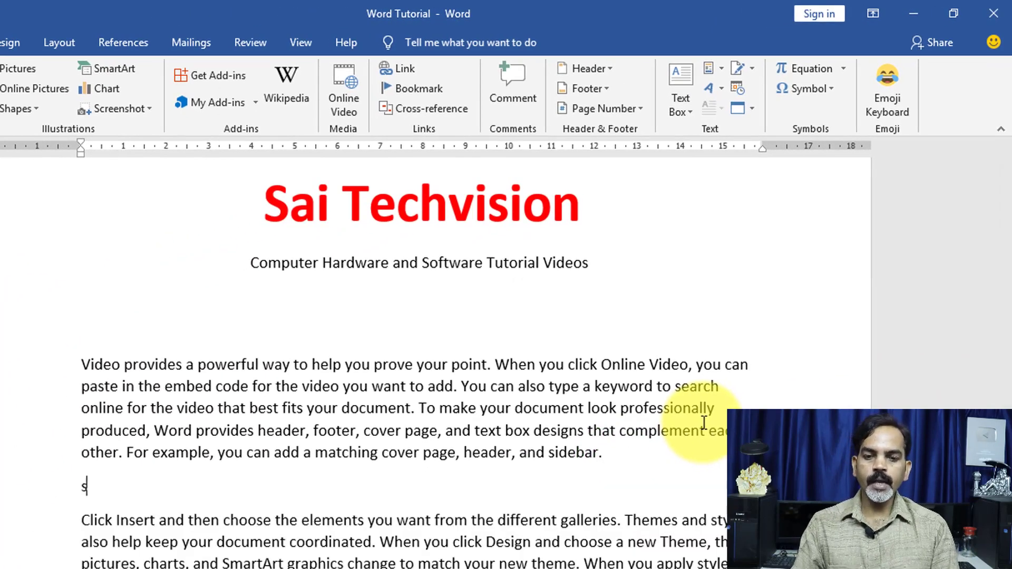
{"action": "type", "text": "ai t"}
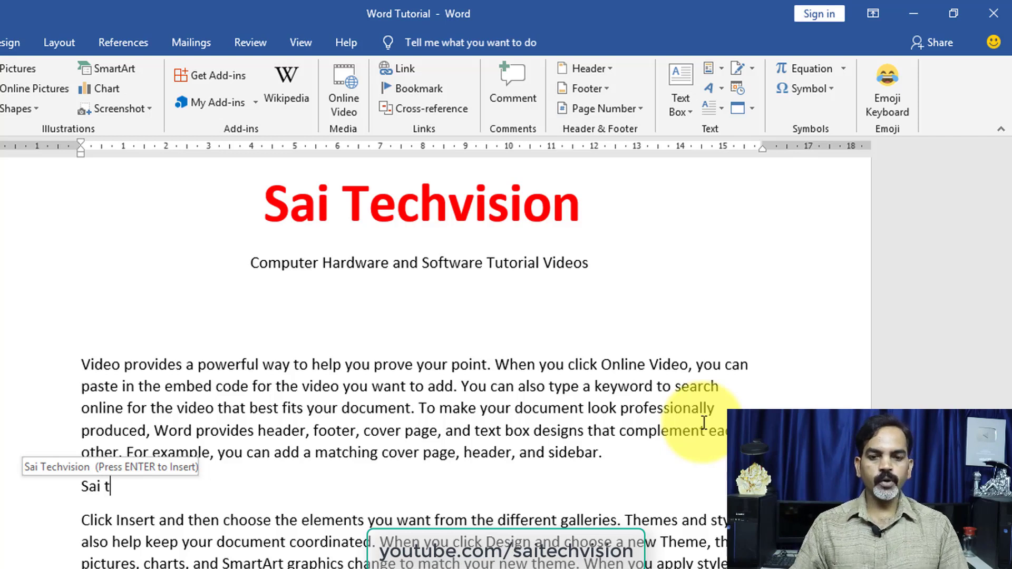
{"action": "key", "text": "Return"}
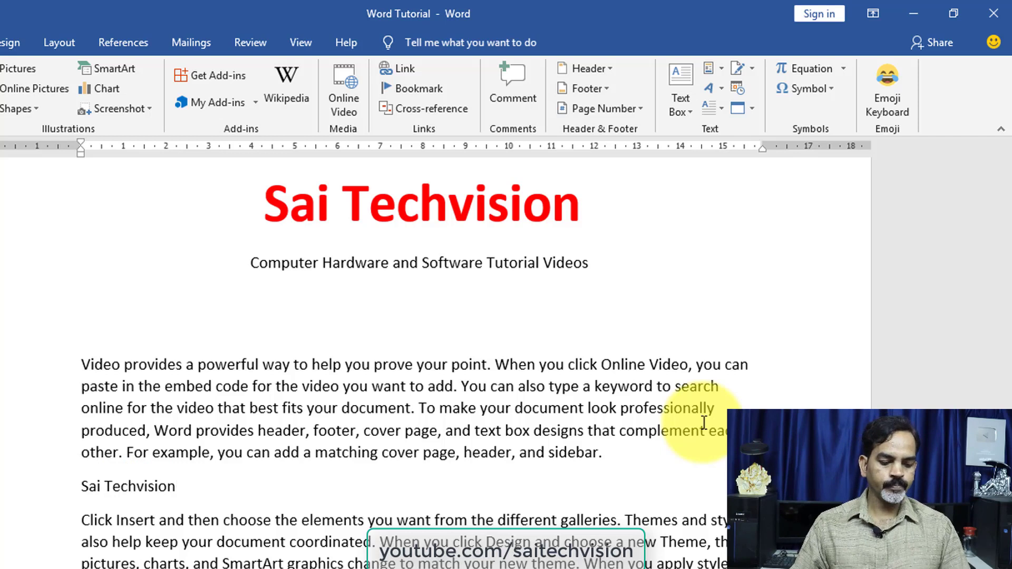
{"action": "key", "text": "BackSpace"}
{"action": "key", "text": "BackSpace"}
{"action": "key", "text": "BackSpace"}
{"action": "key", "text": "BackSpace"}
{"action": "key", "text": "BackSpace"}
{"action": "key", "text": "BackSpace"}
{"action": "key", "text": "BackSpace"}
{"action": "key", "text": "BackSpace"}
{"action": "key", "text": "BackSpace"}
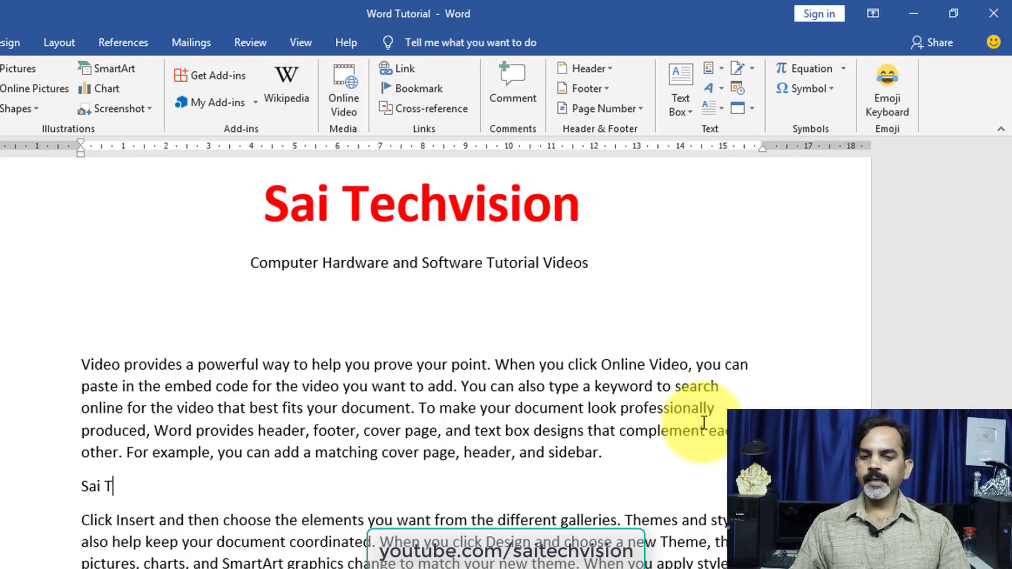
{"action": "key", "text": "BackSpace"}
{"action": "key", "text": "BackSpace"}
{"action": "key", "text": "BackSpace"}
{"action": "key", "text": "BackSpace"}
{"action": "key", "text": "BackSpace"}
{"action": "key", "text": "BackSpace"}
{"action": "key", "text": "BackSpace"}
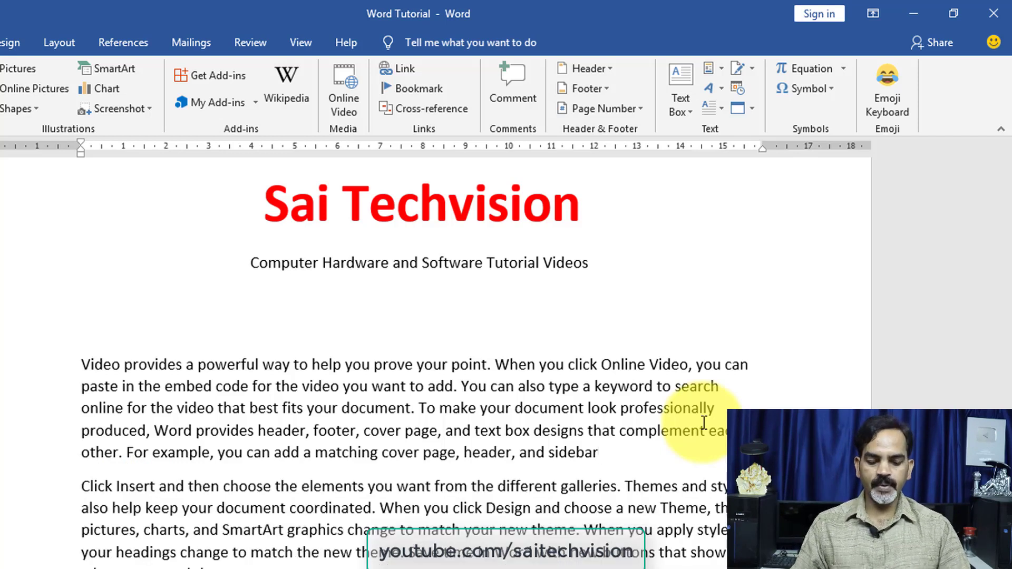
{"action": "type", "text": "."}
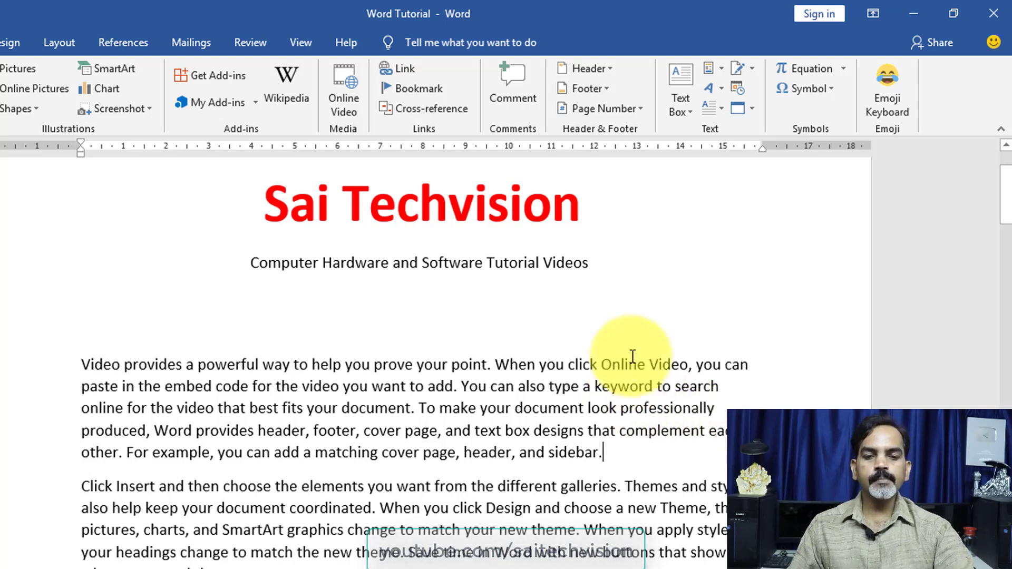
Select the 'Computer Hardware and Software Tutorial Videos' subtitle and choose Save Selection to AutoText Gallery
{"action": "left_click_drag", "start_coordinate": [251, 265], "coordinate": [589, 265]}
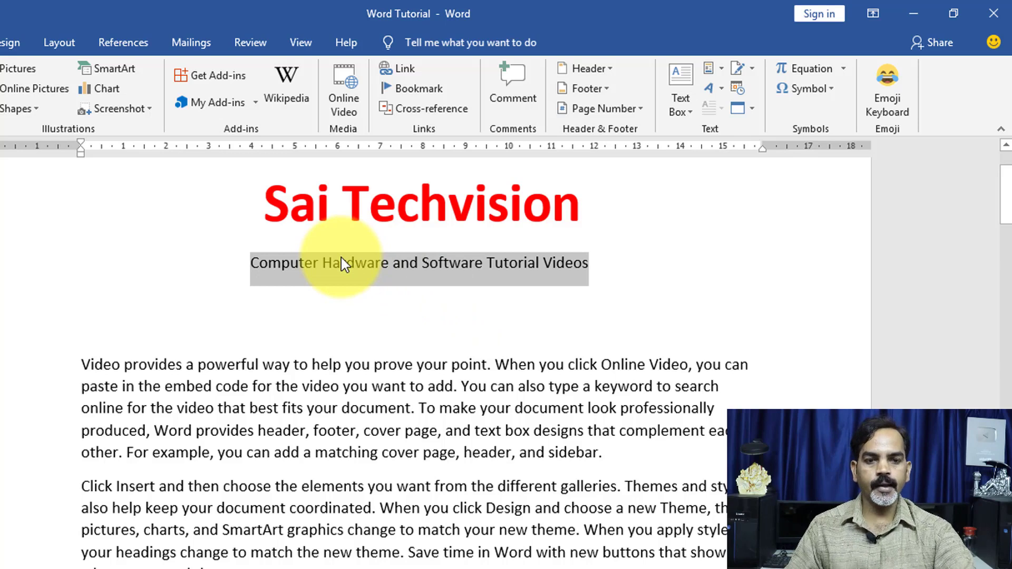
{"action": "left_click", "coordinate": [723, 73]}
{"action": "mouse_move", "coordinate": [750, 90]}
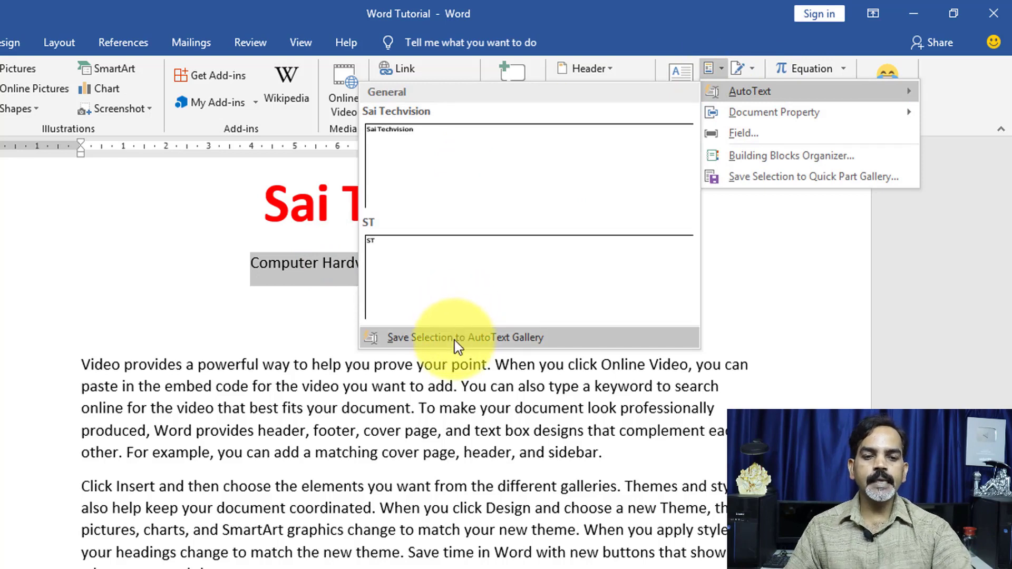
{"action": "left_click", "coordinate": [424, 337]}
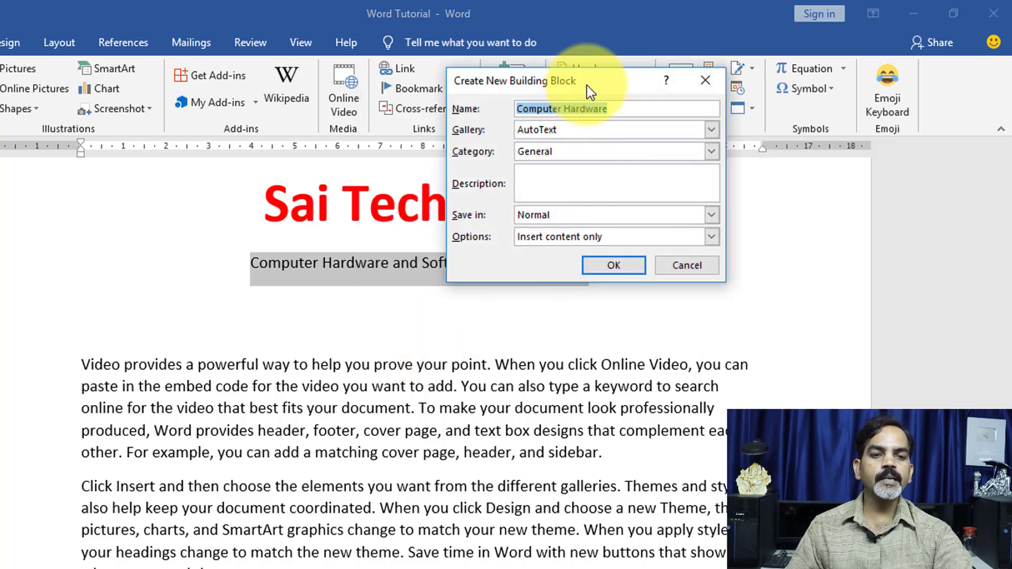
Keep the name 'Computer Hardware', gallery AutoText and category General, and confirm the new entry
{"action": "left_click_drag", "start_coordinate": [587, 85], "coordinate": [707, 121]}
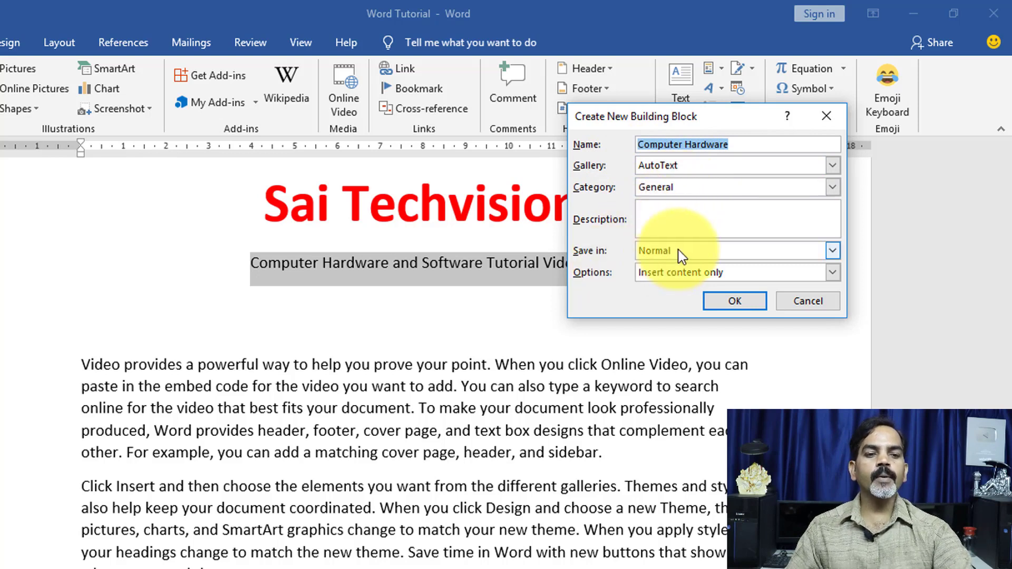
{"action": "left_click", "coordinate": [744, 299]}
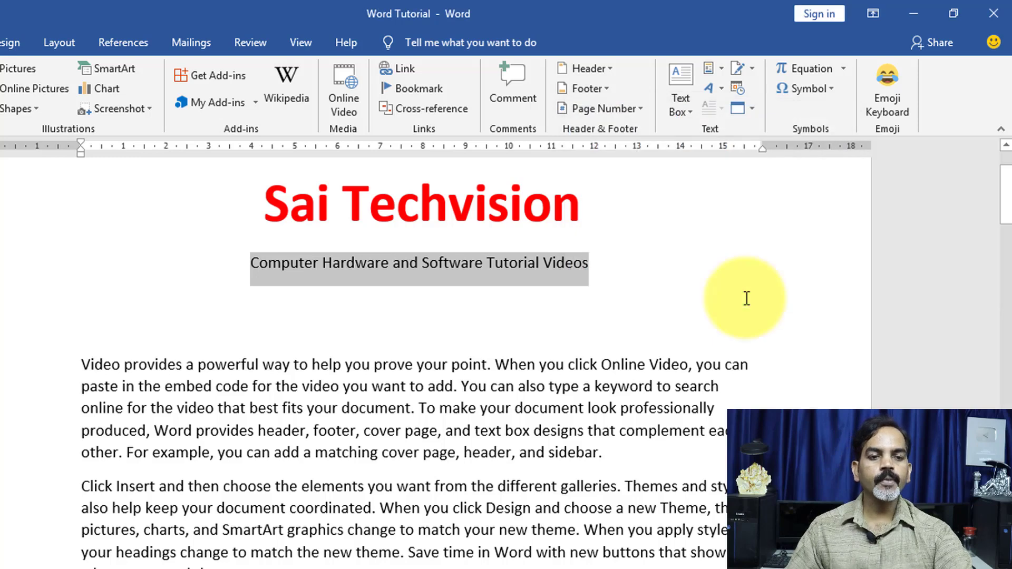
{"action": "left_click", "coordinate": [418, 262]}
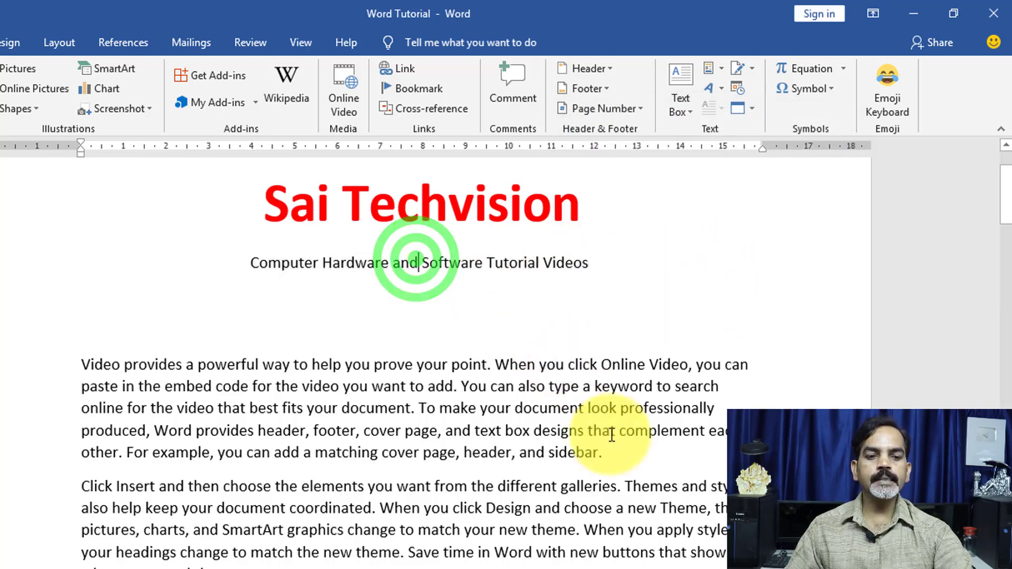
{"action": "left_click", "coordinate": [612, 451]}
{"action": "key", "text": "Return"}
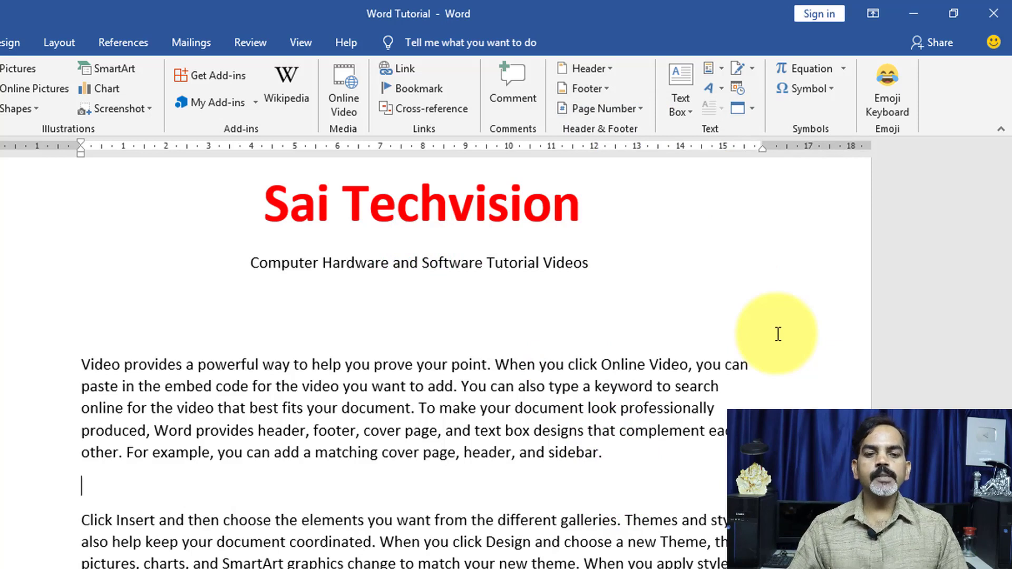
{"action": "left_click", "coordinate": [714, 67]}
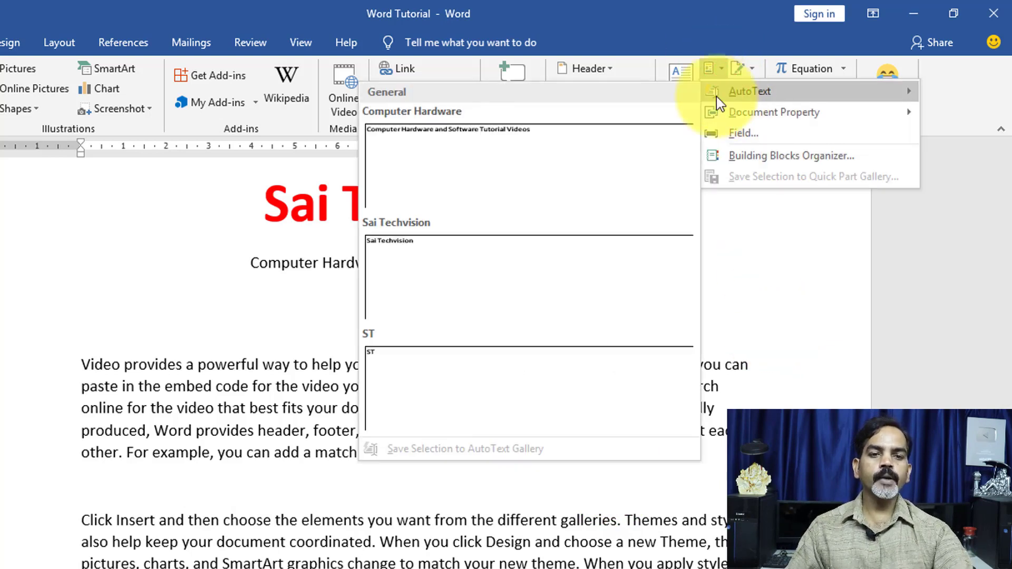
{"action": "left_click", "coordinate": [445, 142]}
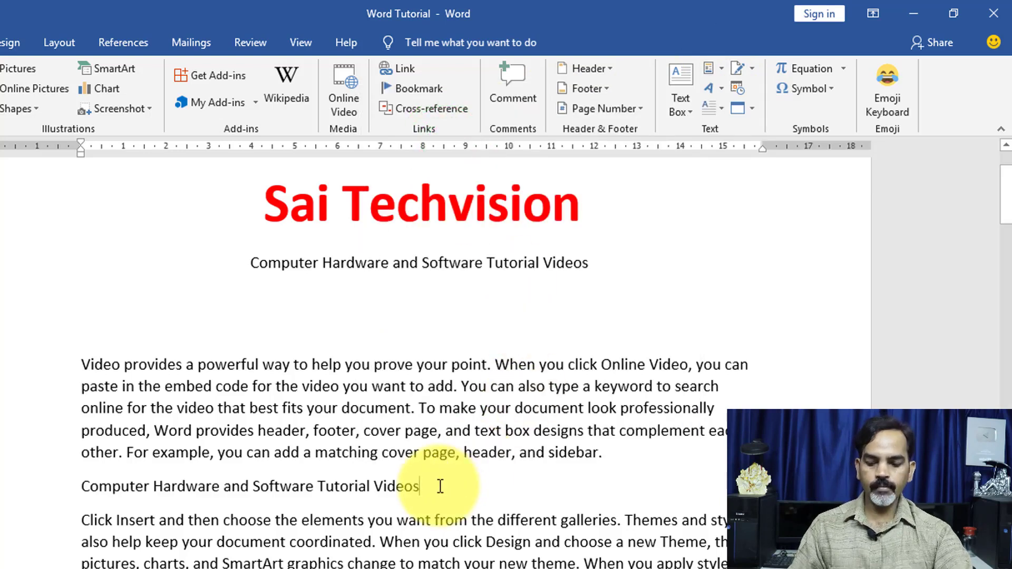
{"action": "key", "text": "ctrl+z"}
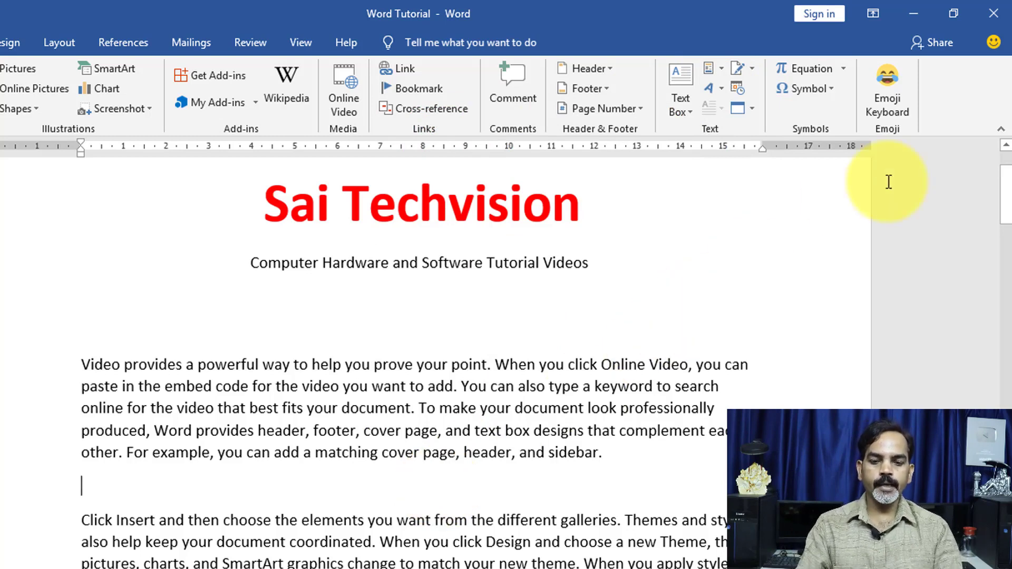
{"action": "type", "text": "com"}
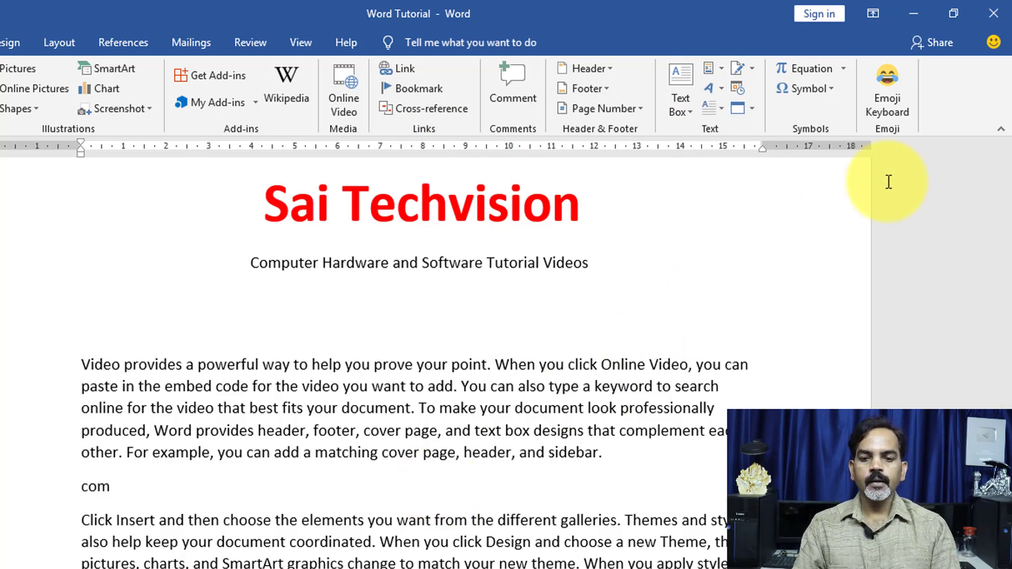
{"action": "type", "text": "puter"}
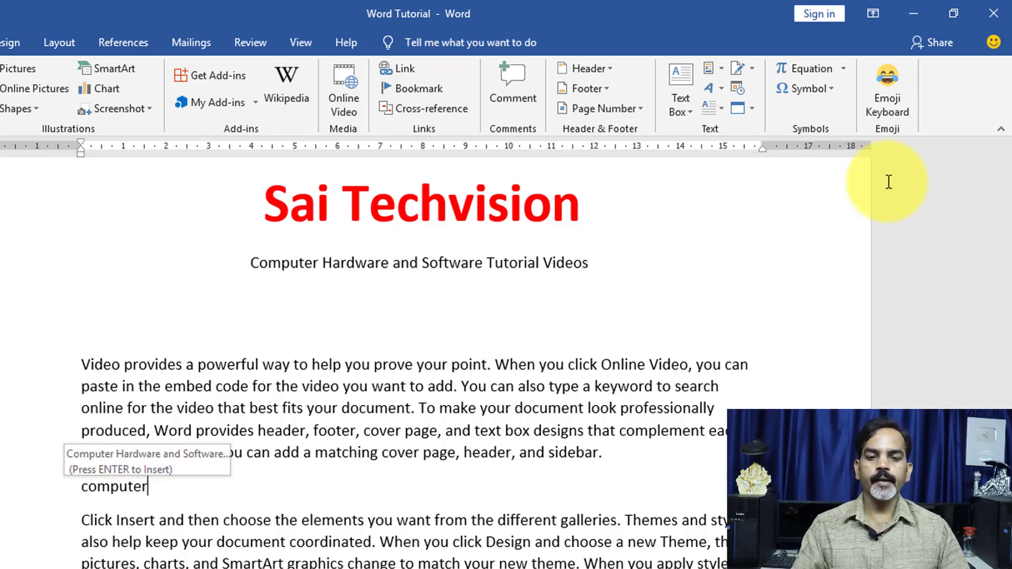
{"action": "key", "text": "Return"}
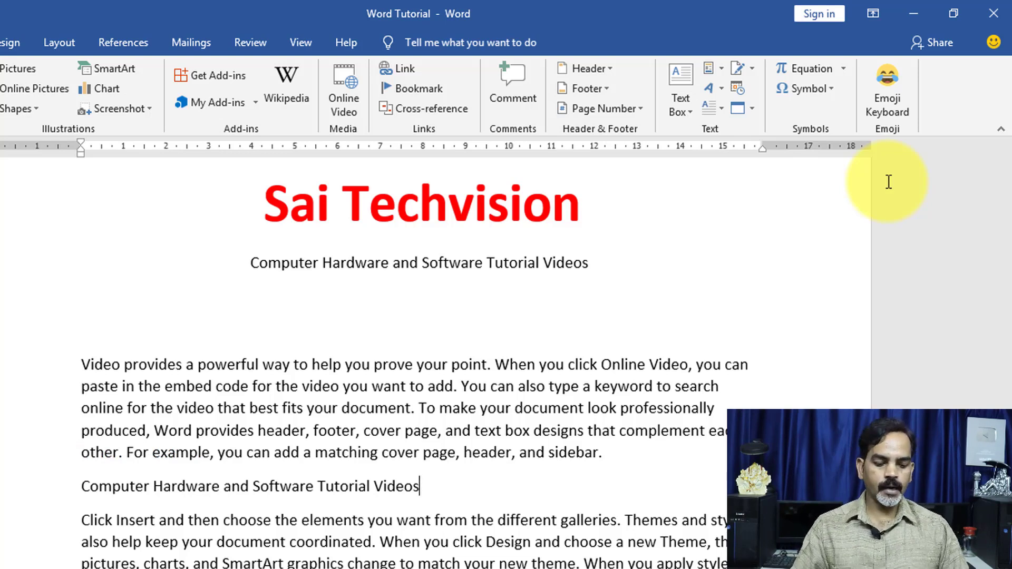
{"action": "key", "text": "BackSpace"}
{"action": "key", "text": "BackSpace"}
{"action": "key", "text": "BackSpace"}
{"action": "key", "text": "BackSpace"}
{"action": "key", "text": "BackSpace"}
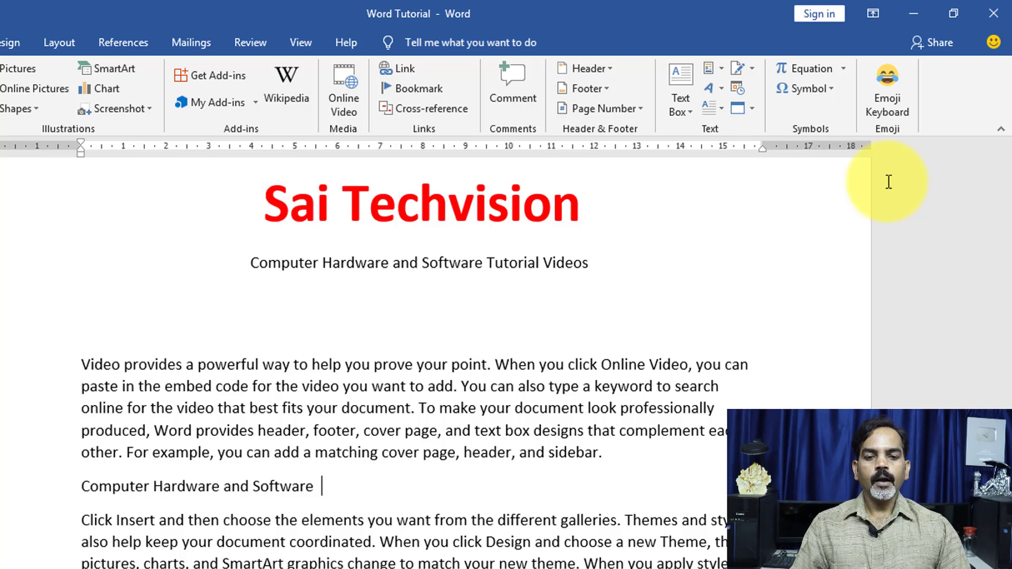
{"action": "key", "text": "BackSpace"}
{"action": "key", "text": "BackSpace"}
{"action": "key", "text": "BackSpace"}
{"action": "key", "text": "BackSpace"}
{"action": "key", "text": "BackSpace"}
{"action": "key", "text": "BackSpace"}
{"action": "key", "text": "BackSpace"}
{"action": "key", "text": "BackSpace"}
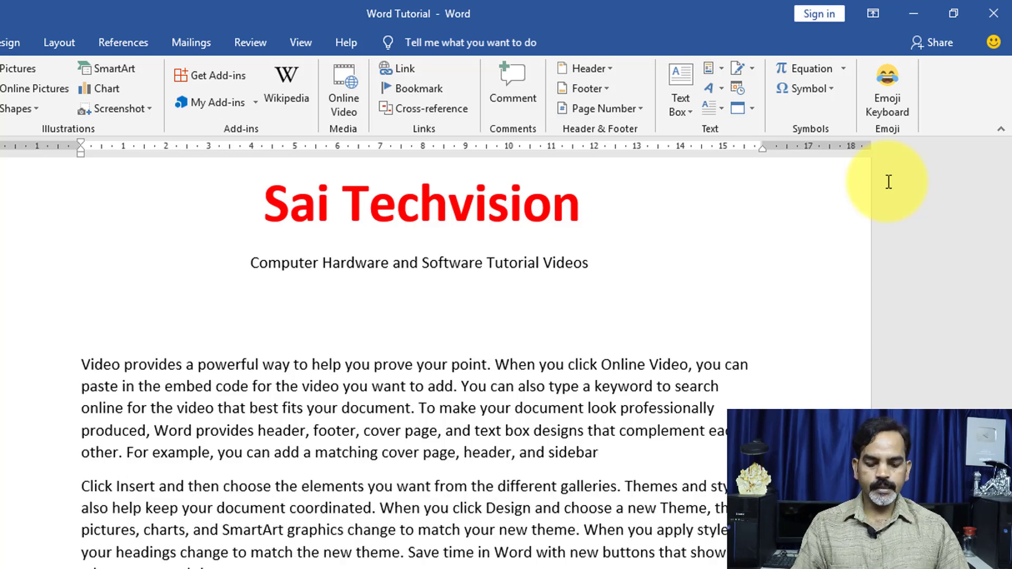
{"action": "type", "text": "."}
{"action": "left_click", "coordinate": [721, 68]}
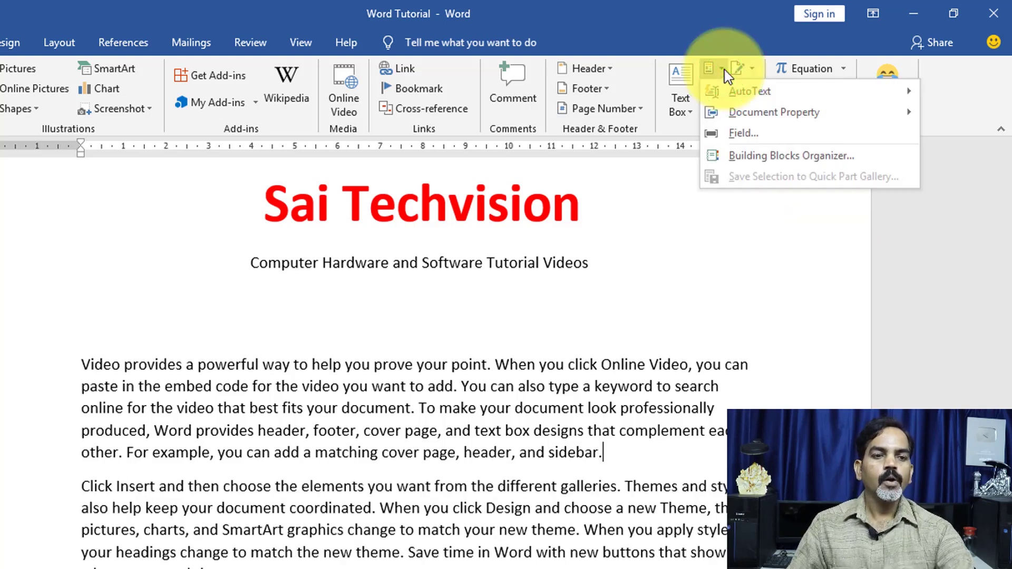
{"action": "mouse_move", "coordinate": [774, 113]}
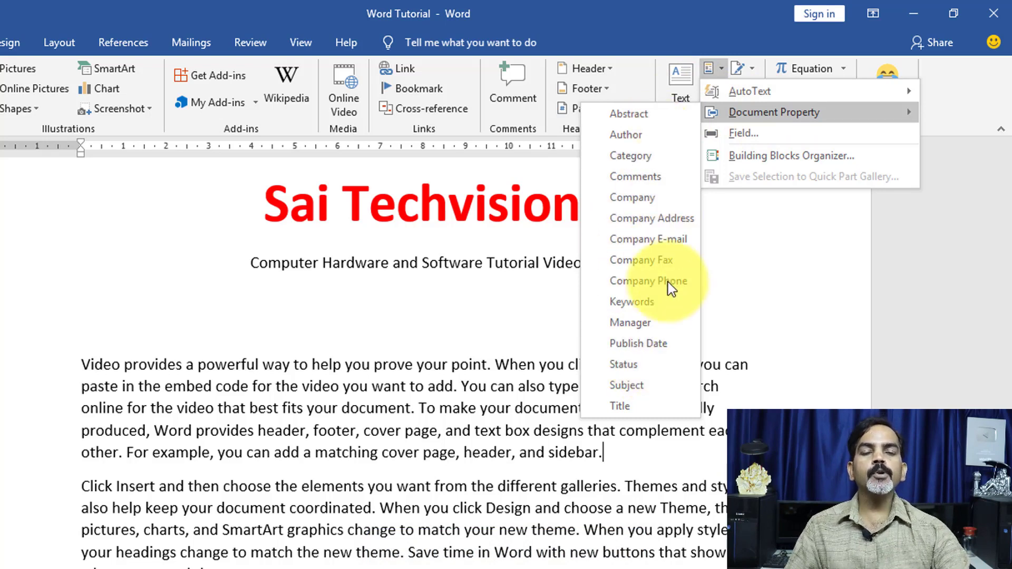
{"action": "left_click", "coordinate": [782, 244]}
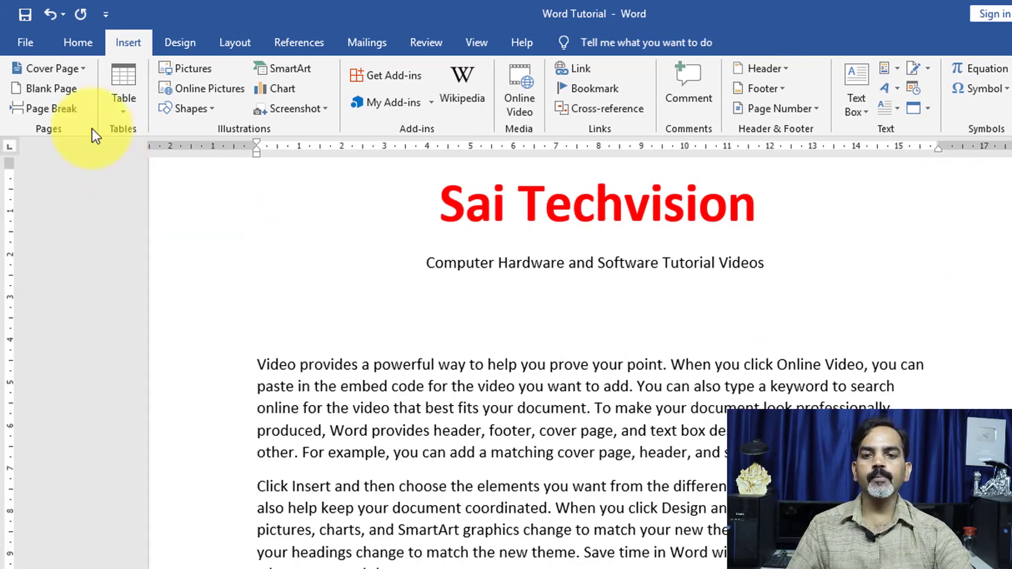
Open Advanced Properties for Word Tutorial from the File Info page's Properties menu
{"action": "left_click", "coordinate": [22, 42]}
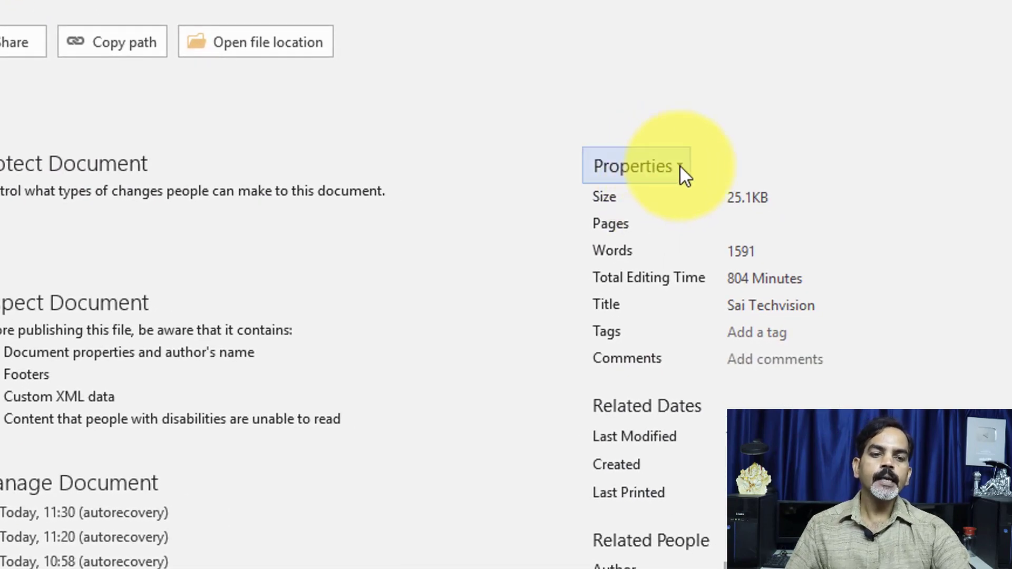
{"action": "left_click", "coordinate": [681, 164]}
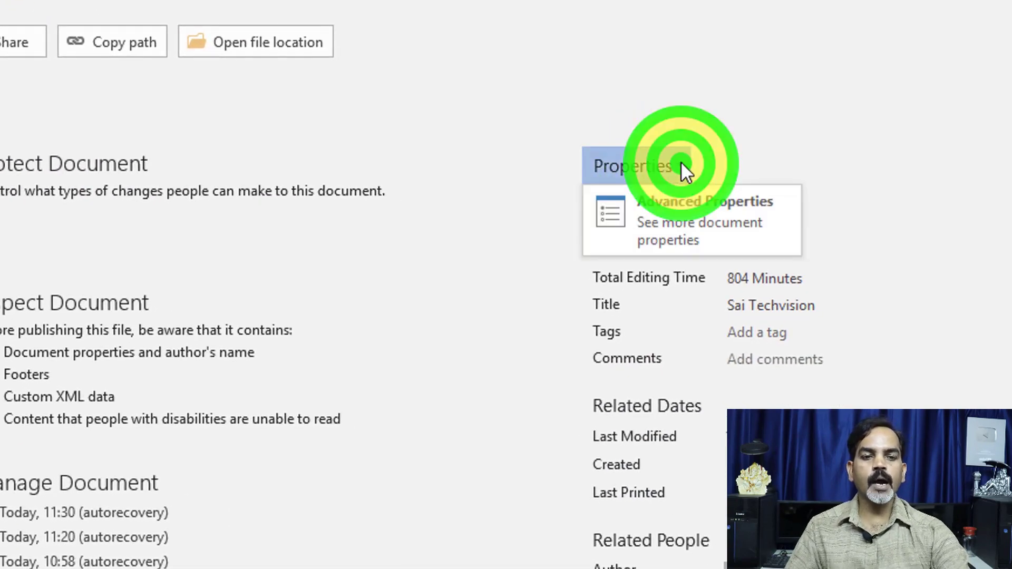
{"action": "left_click", "coordinate": [697, 220]}
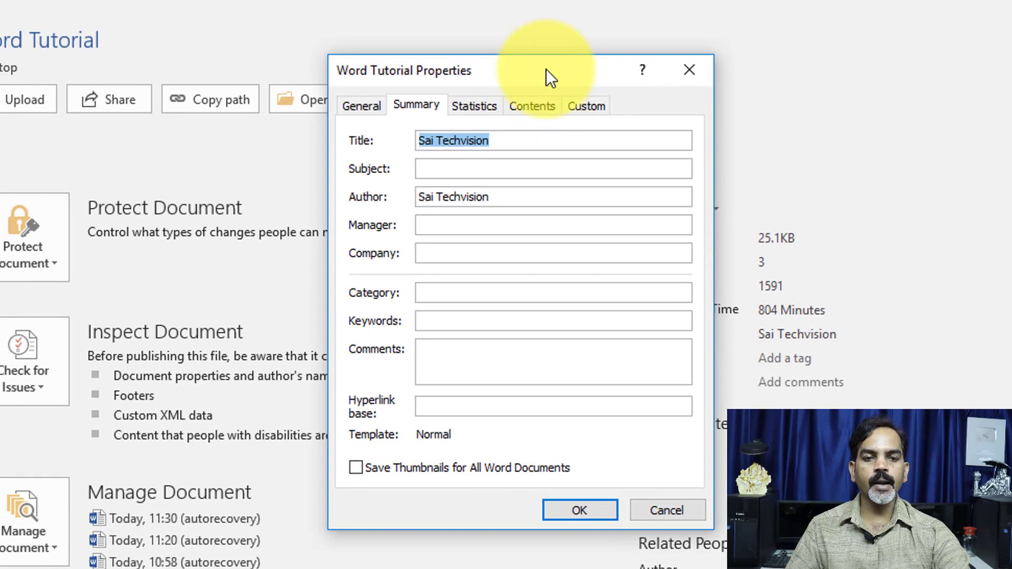
{"action": "left_click_drag", "start_coordinate": [546, 69], "coordinate": [543, 18]}
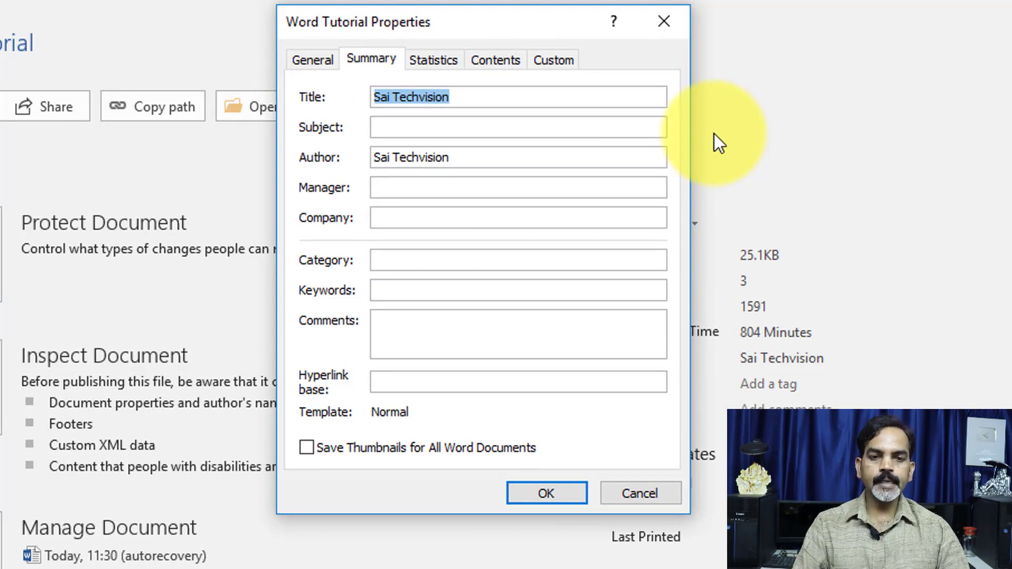
Enter 'Word TutoriaSoftaware', author Youtube, the manager's name, and company Sai Techvision
{"action": "type", "text": "Wor"}
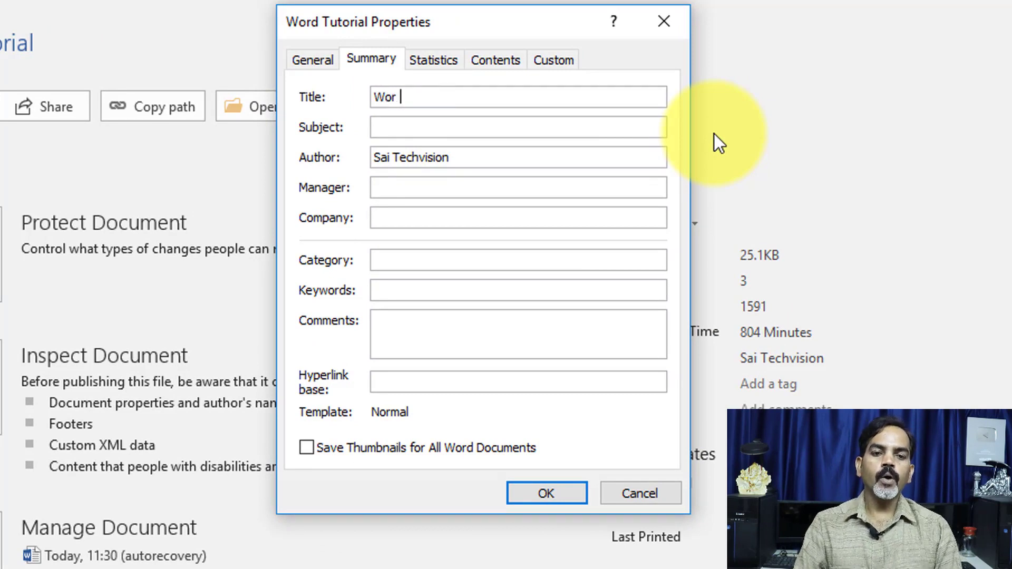
{"action": "type", "text": "d Tutori"}
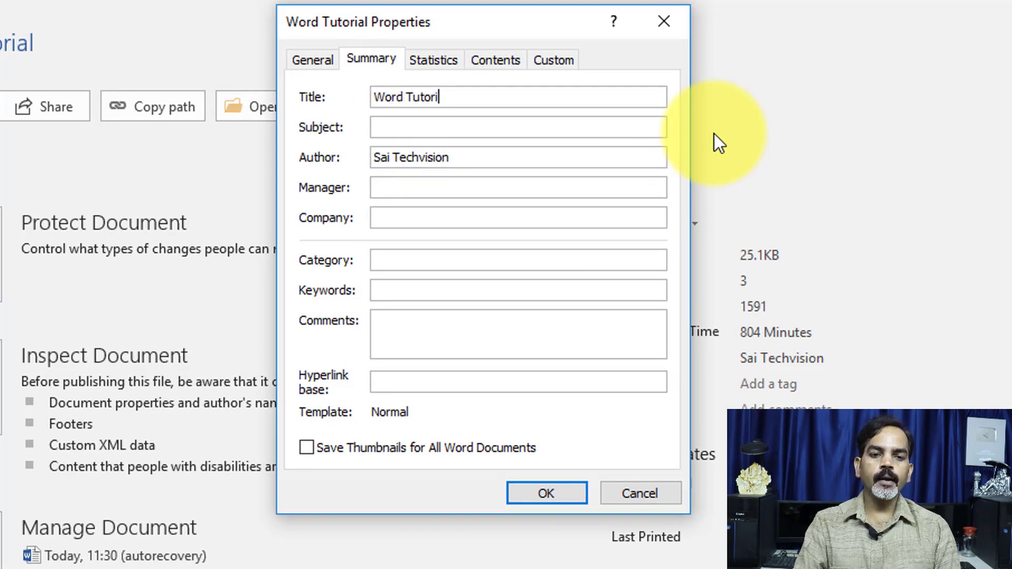
{"action": "type", "text": "al"}
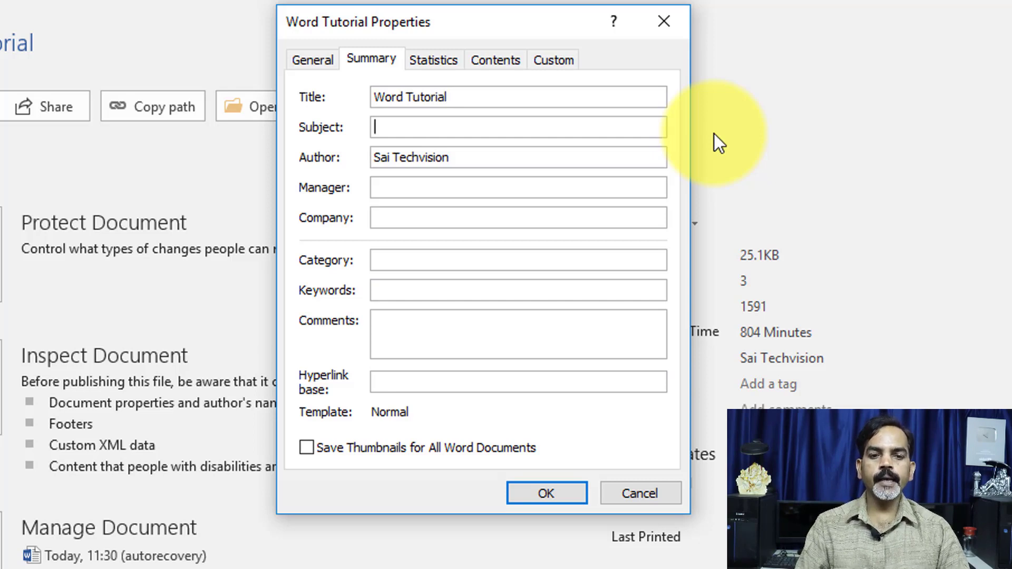
{"action": "type", "text": "Soft"}
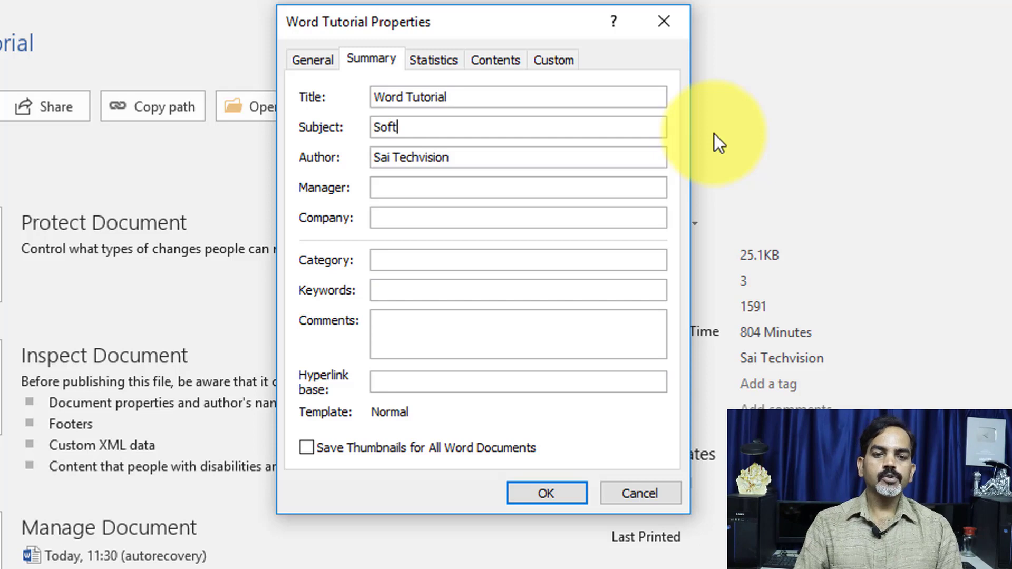
{"action": "type", "text": "a"}
{"action": "type", "text": "war"}
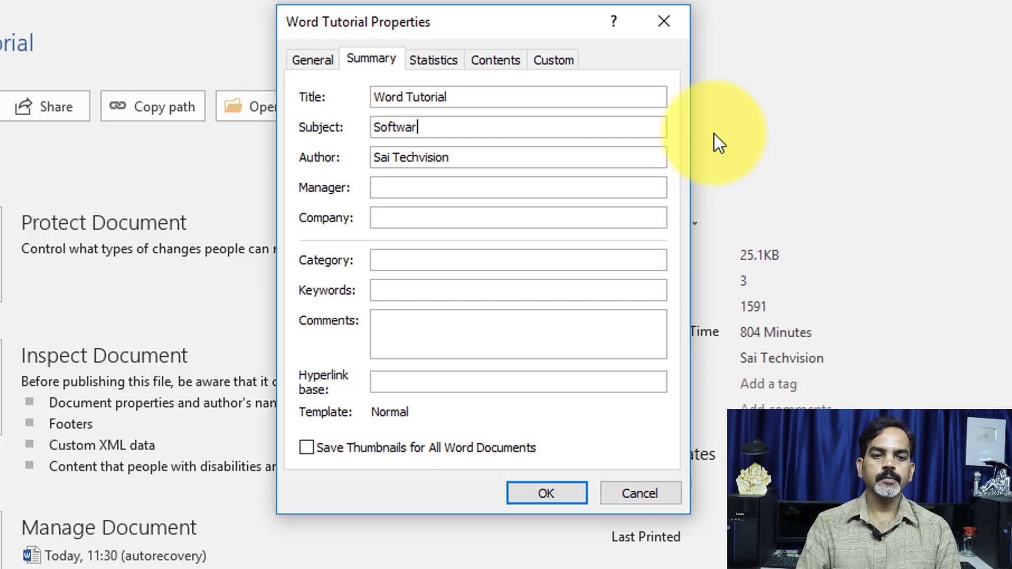
{"action": "type", "text": "e"}
{"action": "key", "text": "Tab"}
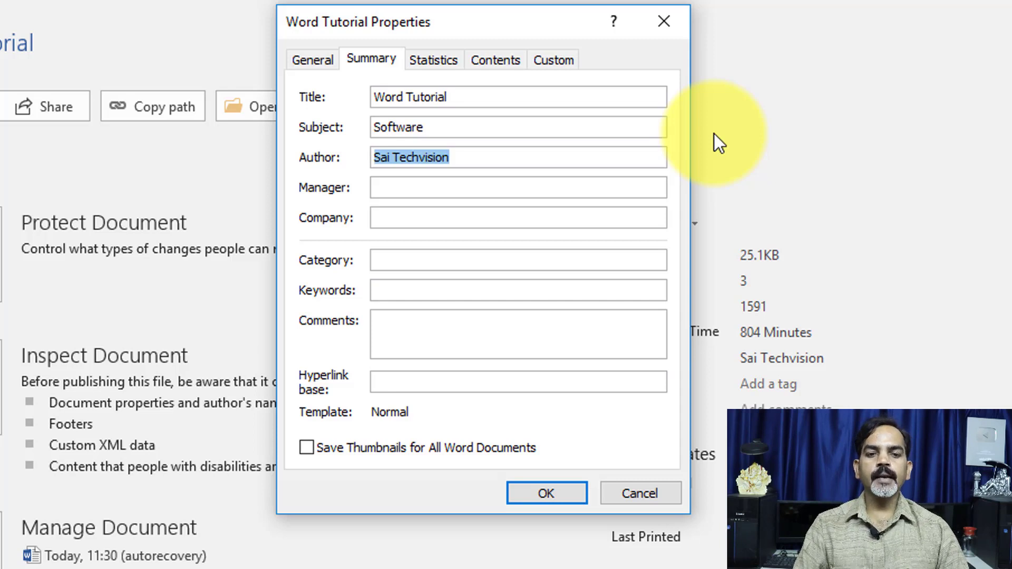
{"action": "type", "text": "Youtu"}
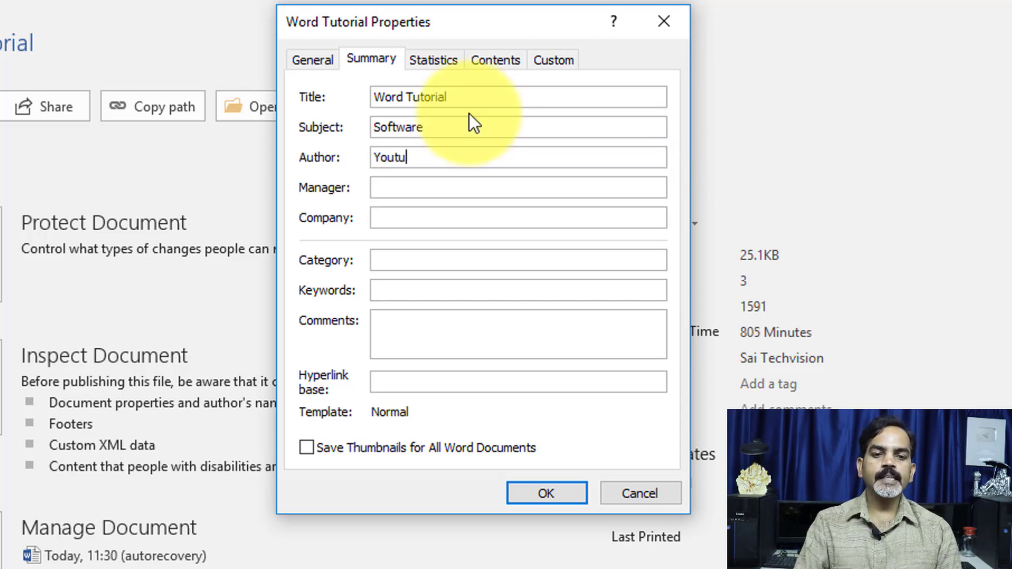
{"action": "type", "text": "be"}
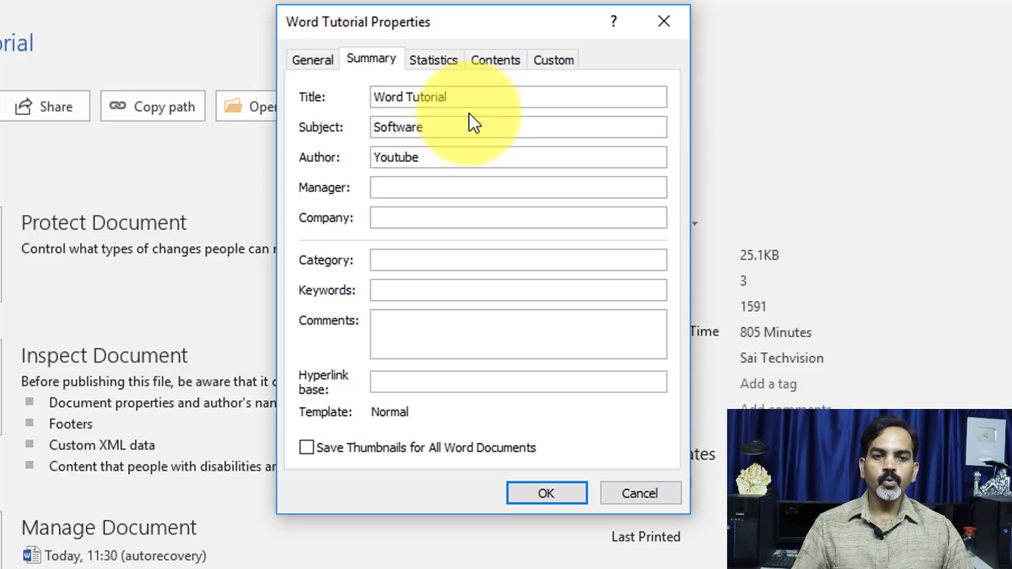
{"action": "key", "text": "Tab"}
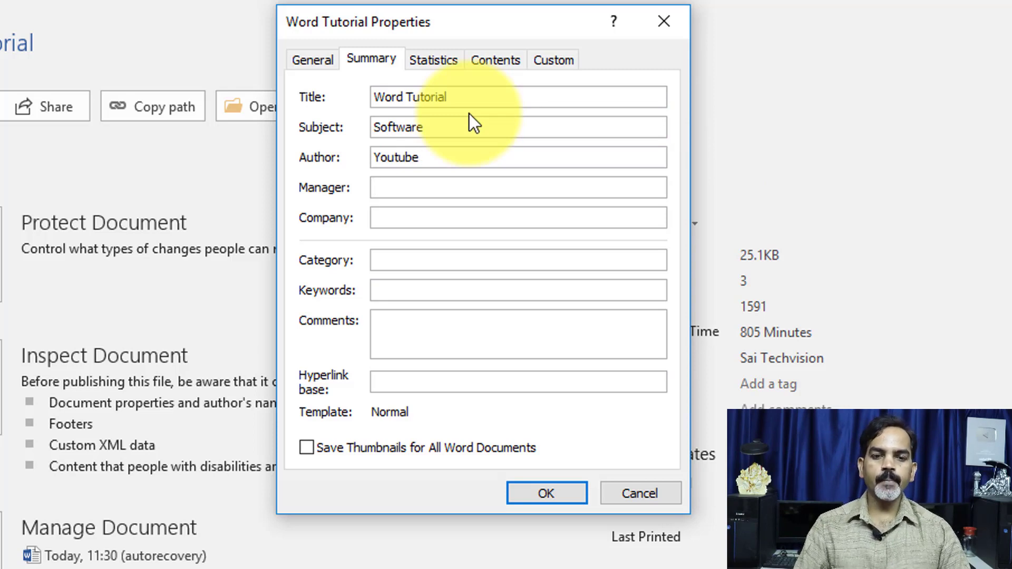
{"action": "type", "text": "Sanjay "}
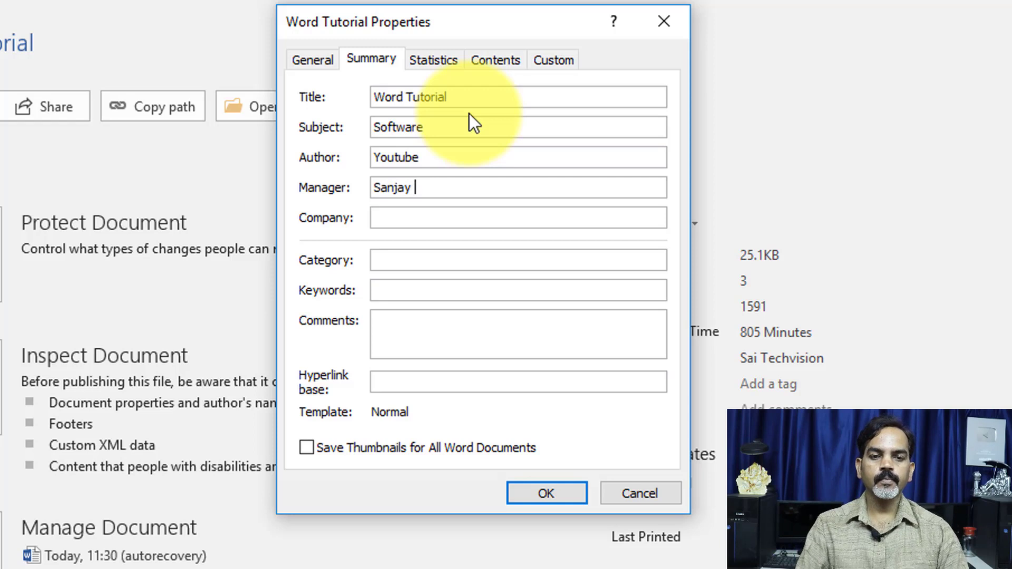
{"action": "type", "text": "Maurya"}
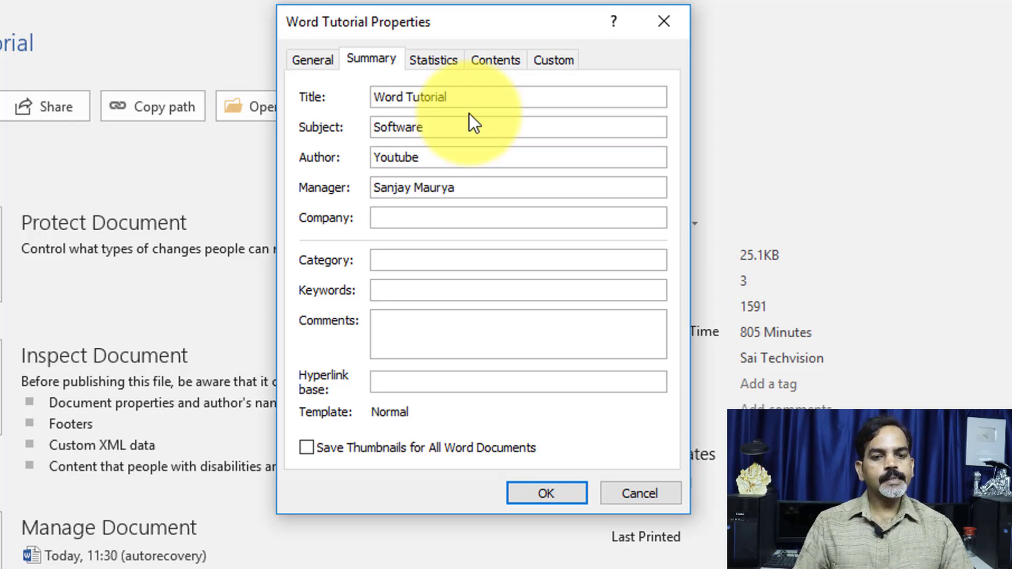
{"action": "key", "text": "Tab"}
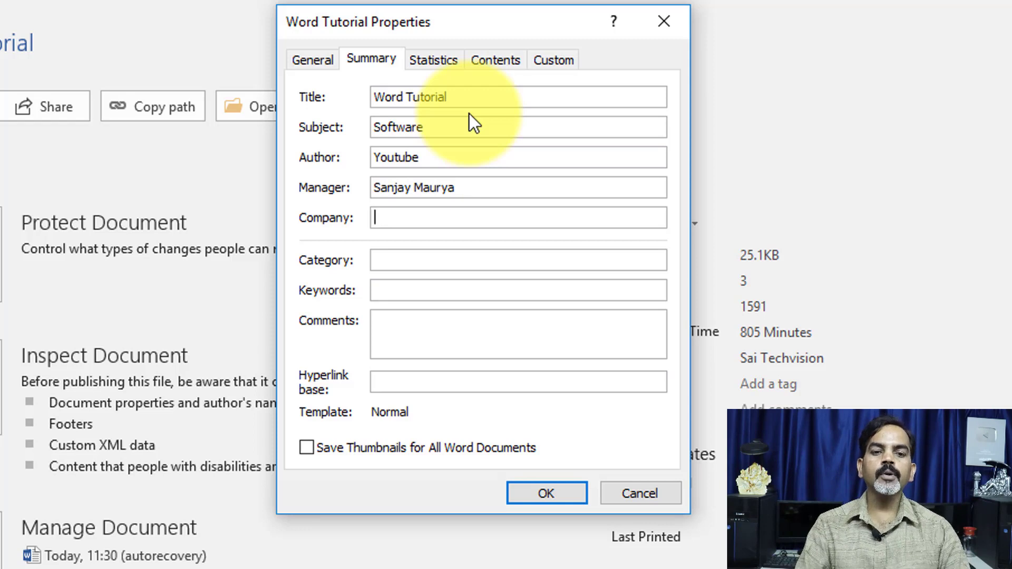
{"action": "type", "text": "Sai T"}
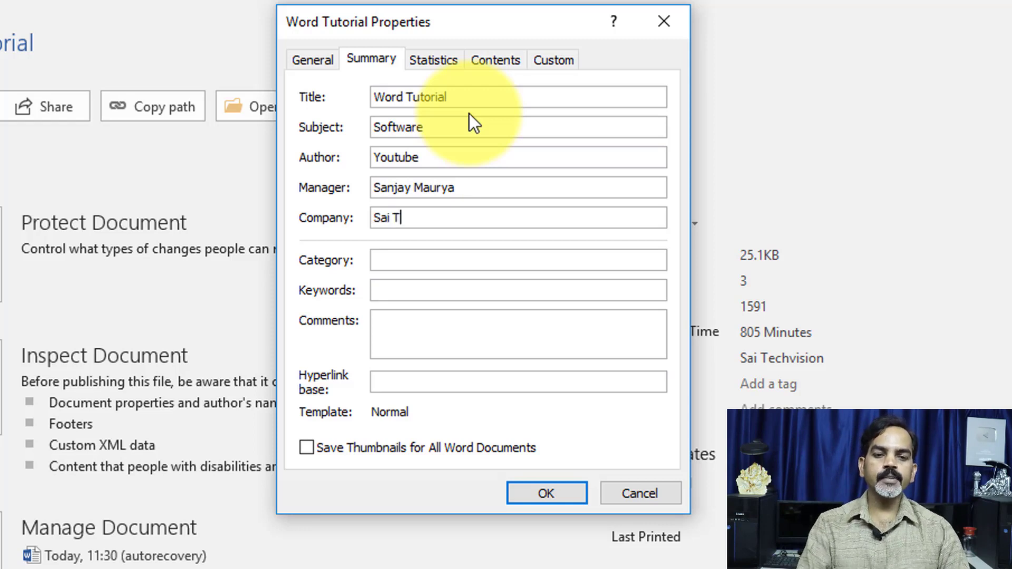
{"action": "type", "text": "echvision"}
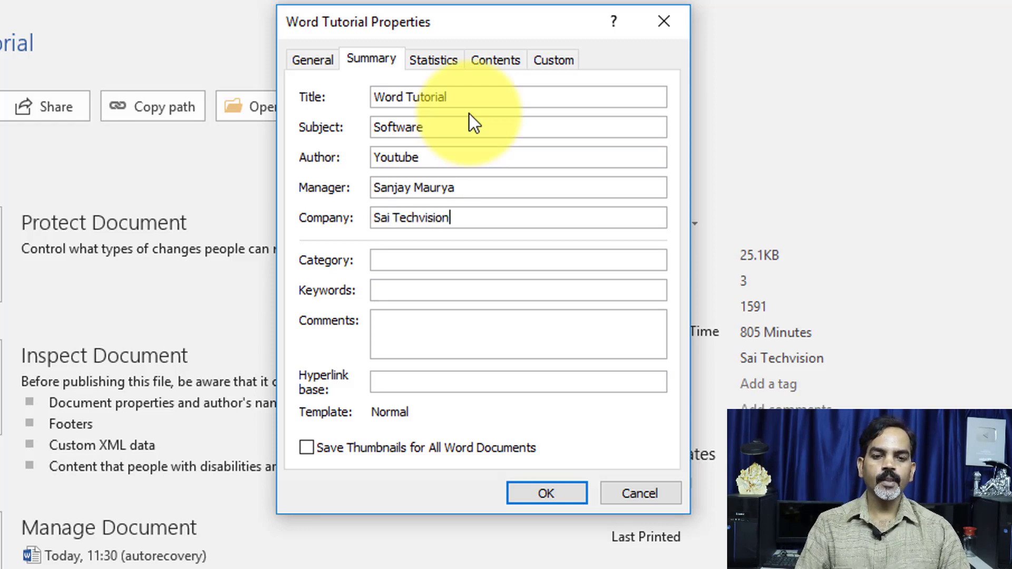
{"action": "key", "text": "Tab"}
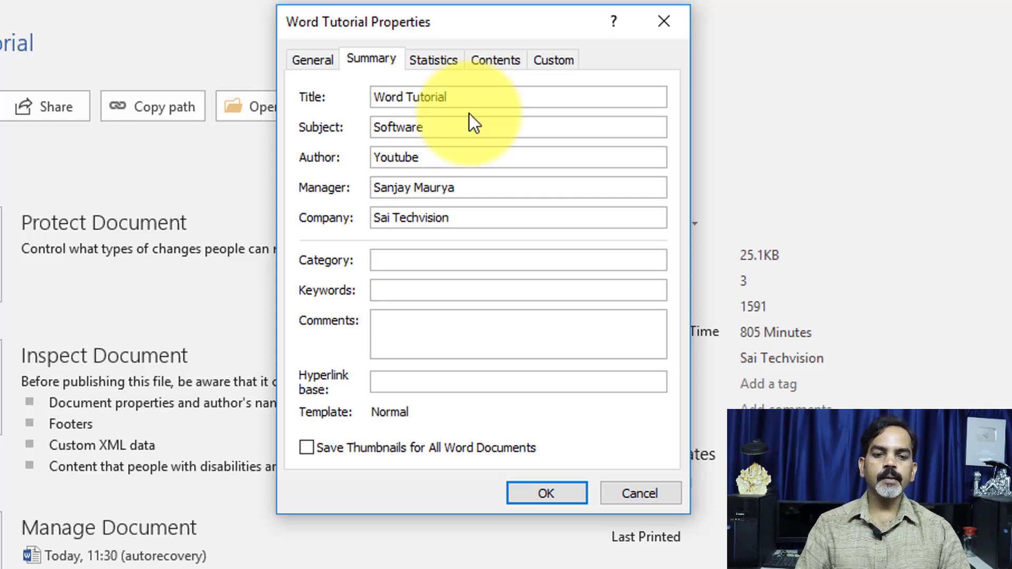
{"action": "type", "text": "Janaral"}
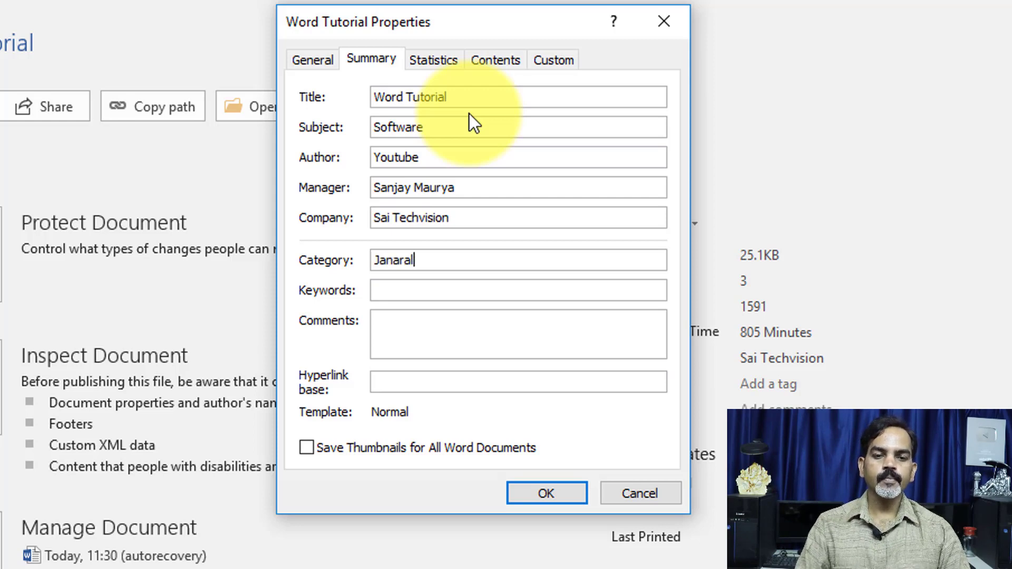
{"action": "key", "text": "Tab"}
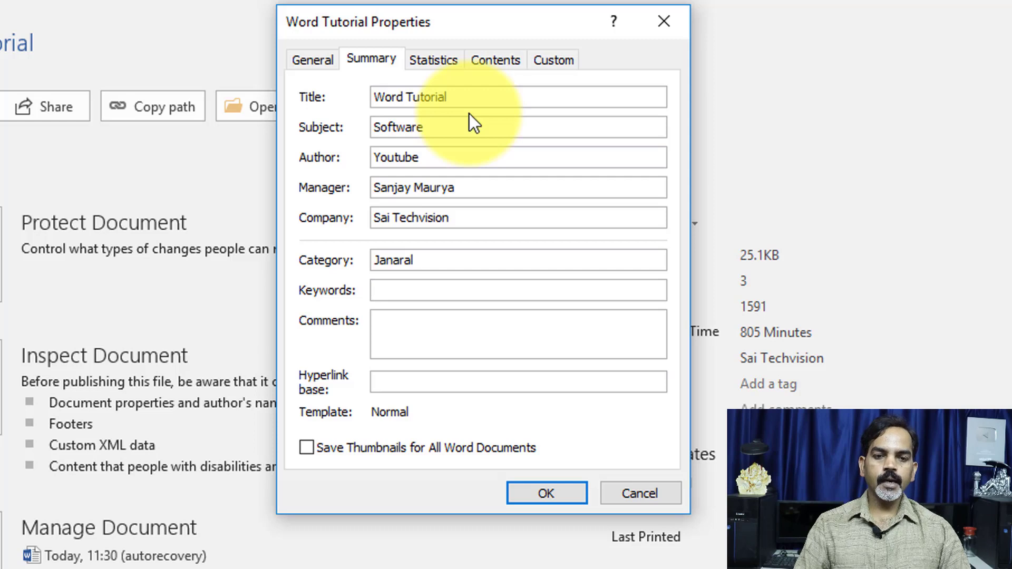
{"action": "type", "text": "Compu"}
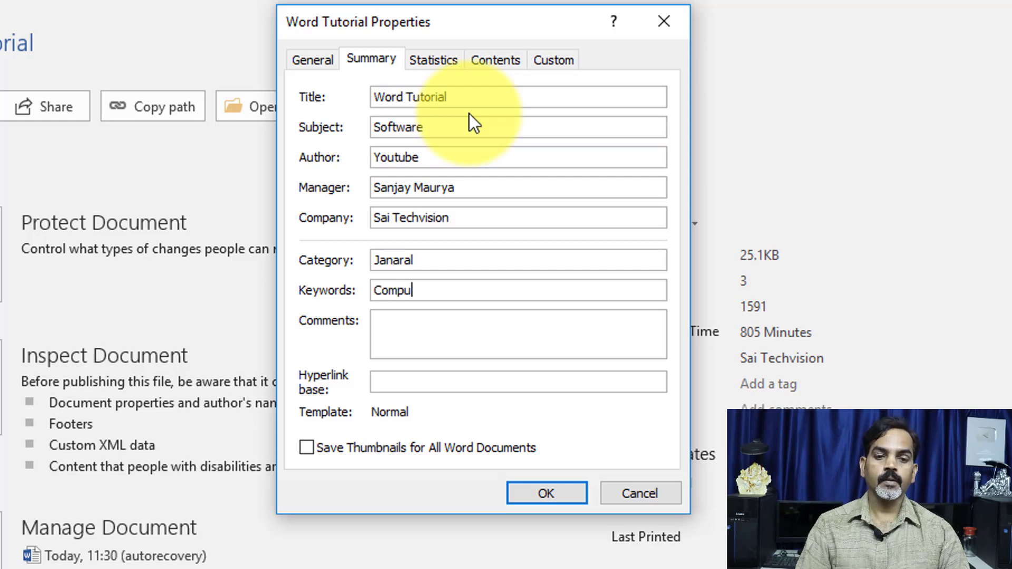
{"action": "type", "text": "ter"}
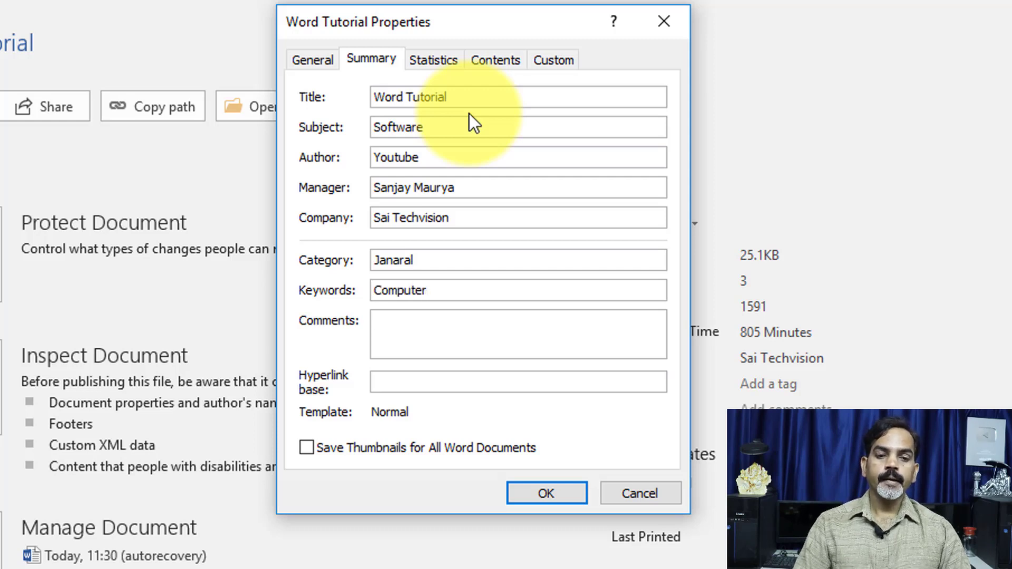
{"action": "type", "text": "Tutor"}
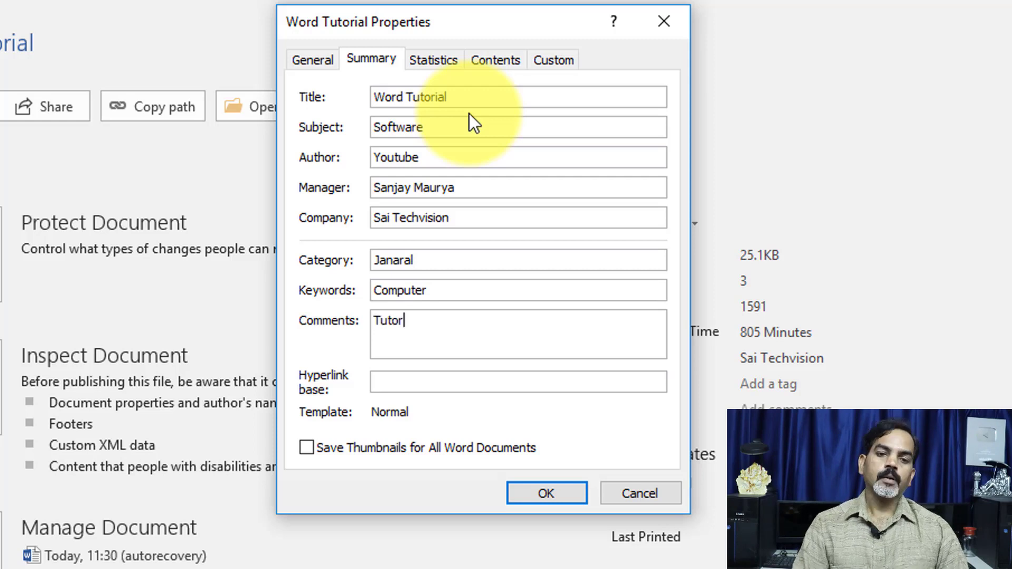
{"action": "type", "text": "al"}
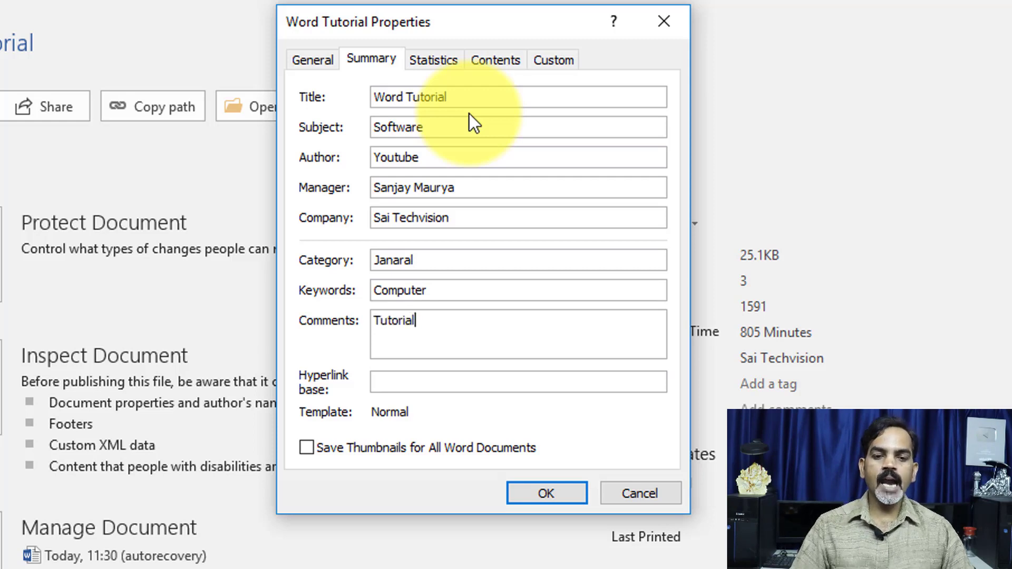
{"action": "left_click", "coordinate": [441, 382]}
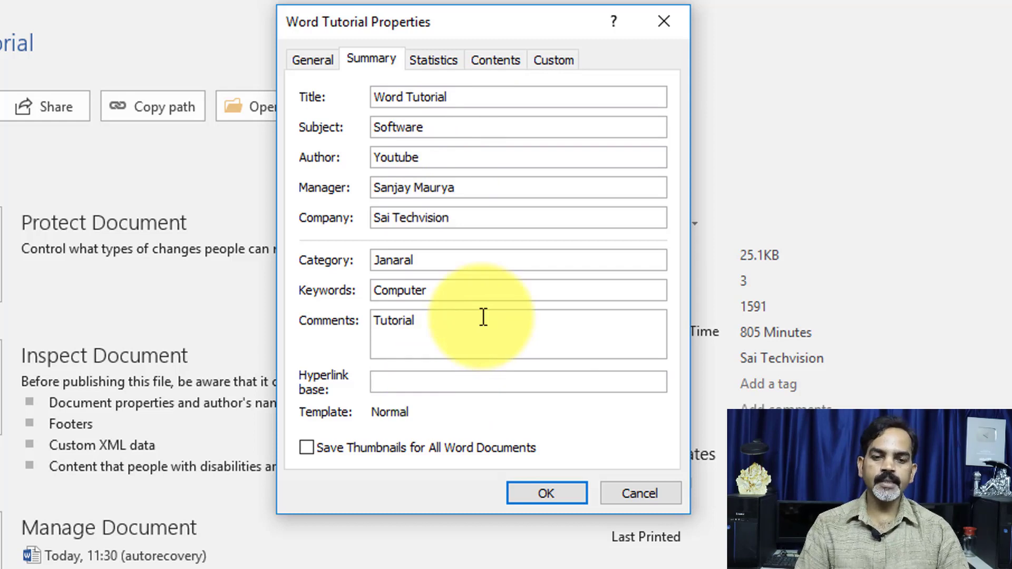
{"action": "type", "text": "www.youtube"}
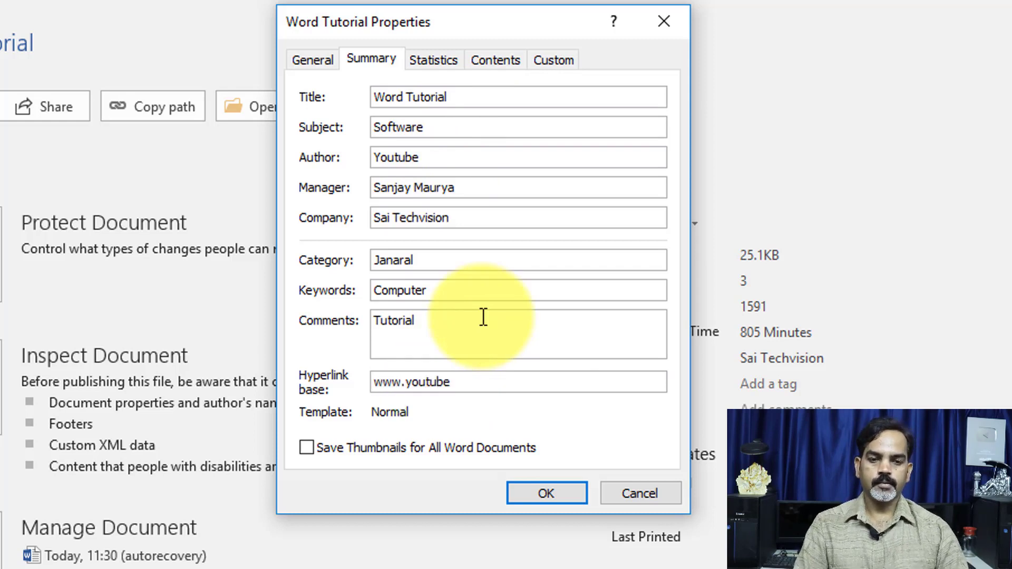
{"action": "type", "text": ".com/saitechvision"}
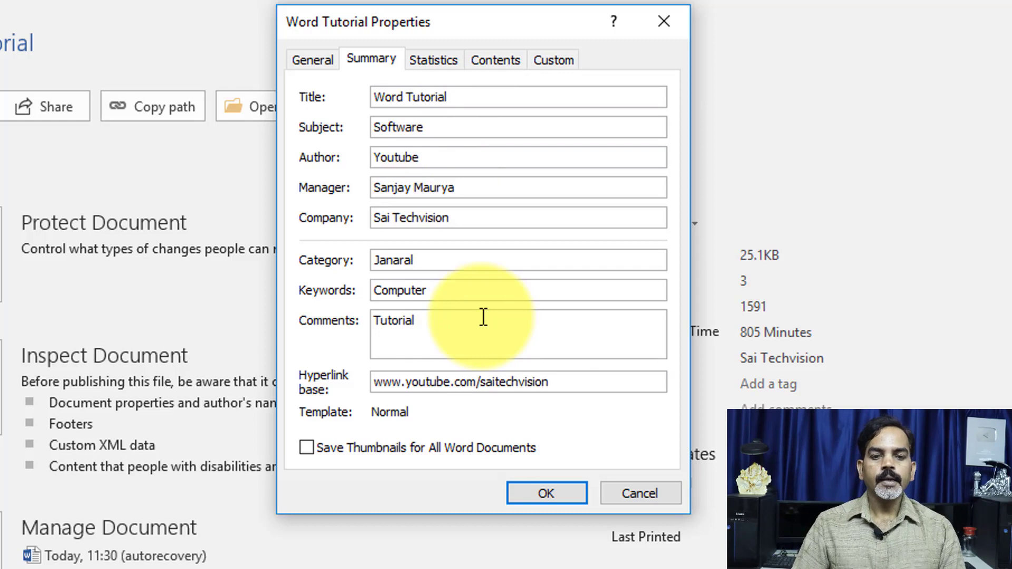
{"action": "left_click", "coordinate": [561, 500]}
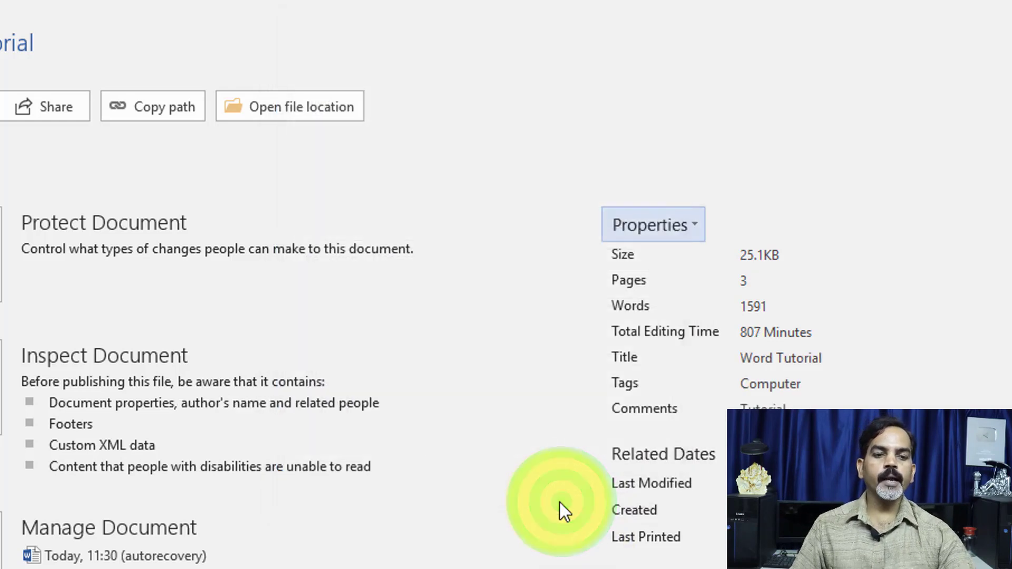
{"action": "left_click", "coordinate": [741, 357]}
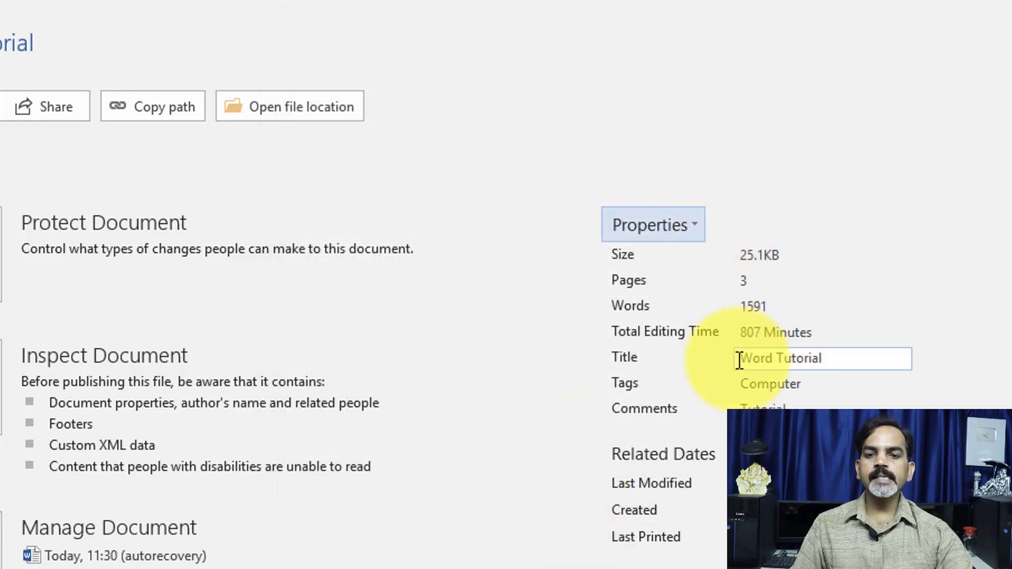
{"action": "key", "text": "Escape"}
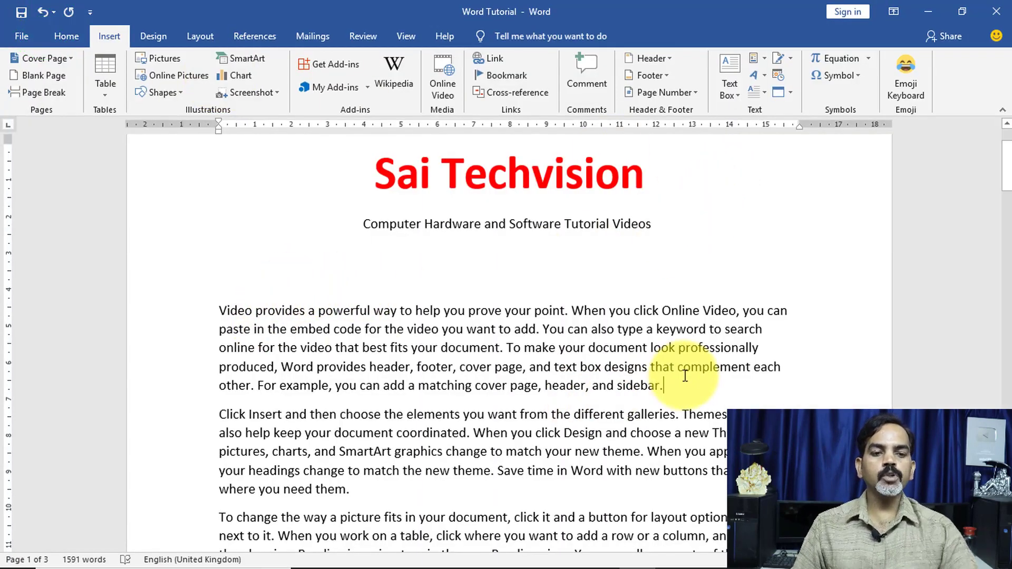
Insert the Company property field (Sai Techvision) below the first paragraph, with a blank line after 'sidebar.'
{"action": "key", "text": "Return"}
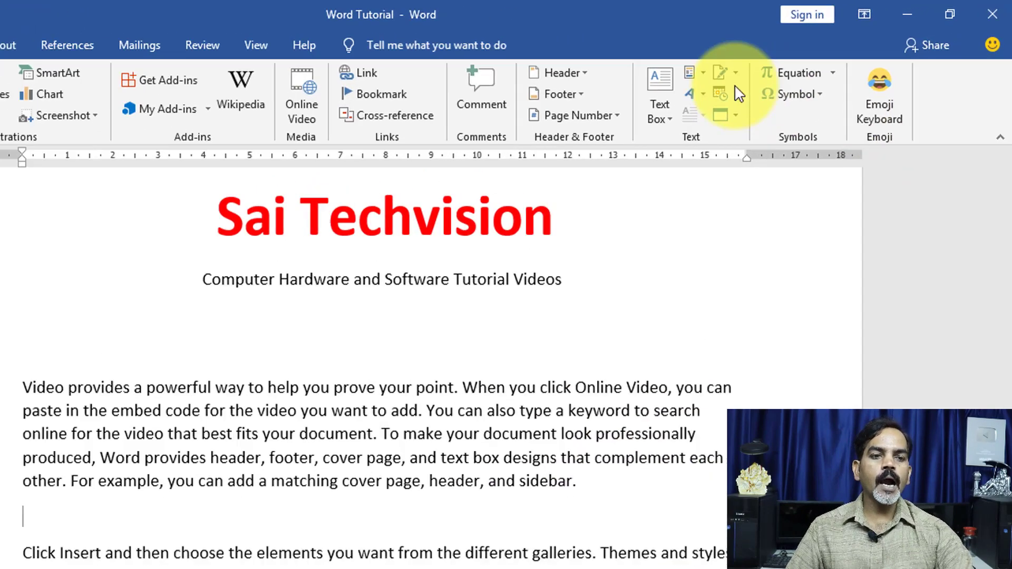
{"action": "left_click", "coordinate": [764, 58]}
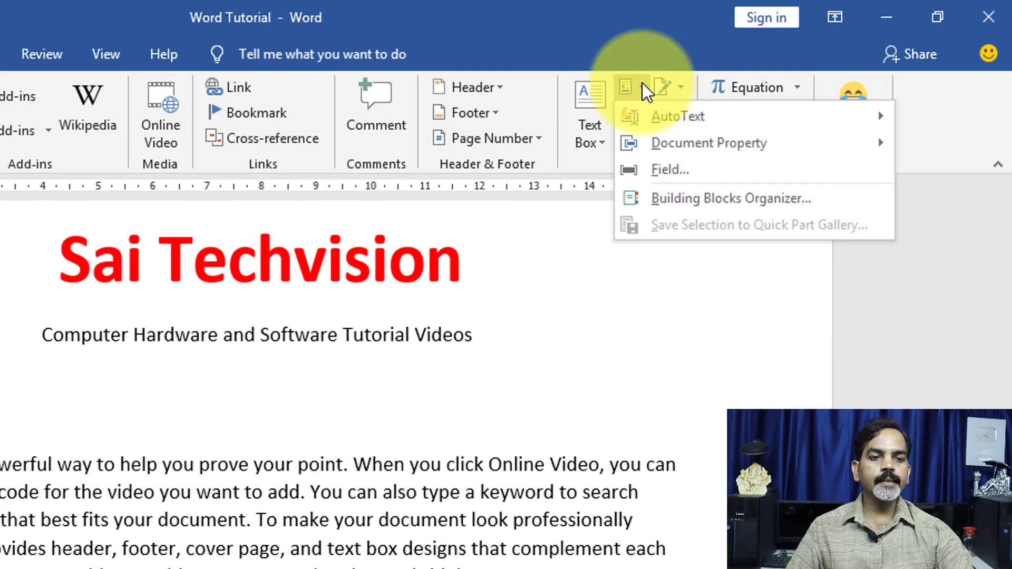
{"action": "mouse_move", "coordinate": [760, 118]}
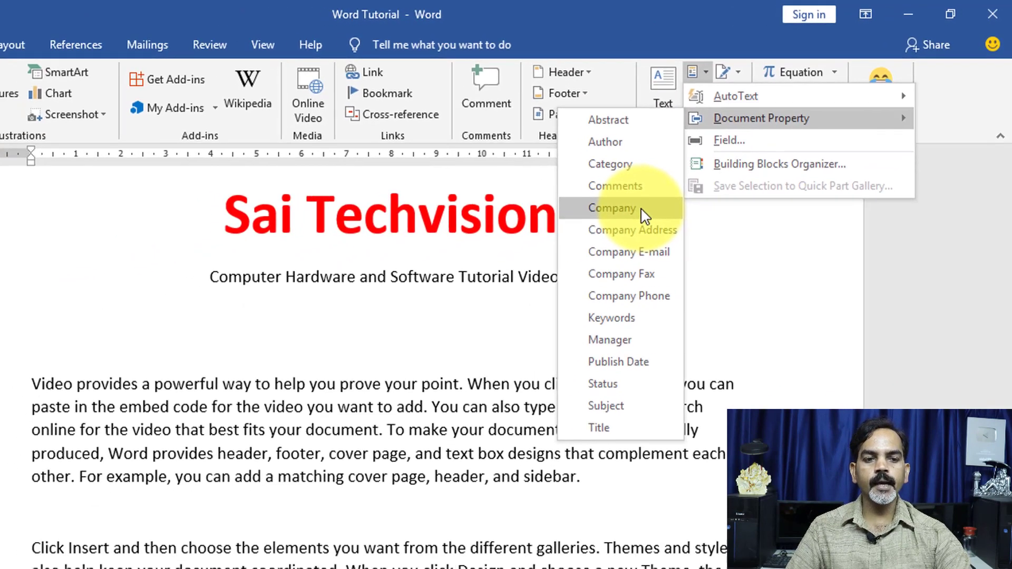
{"action": "left_click", "coordinate": [564, 252]}
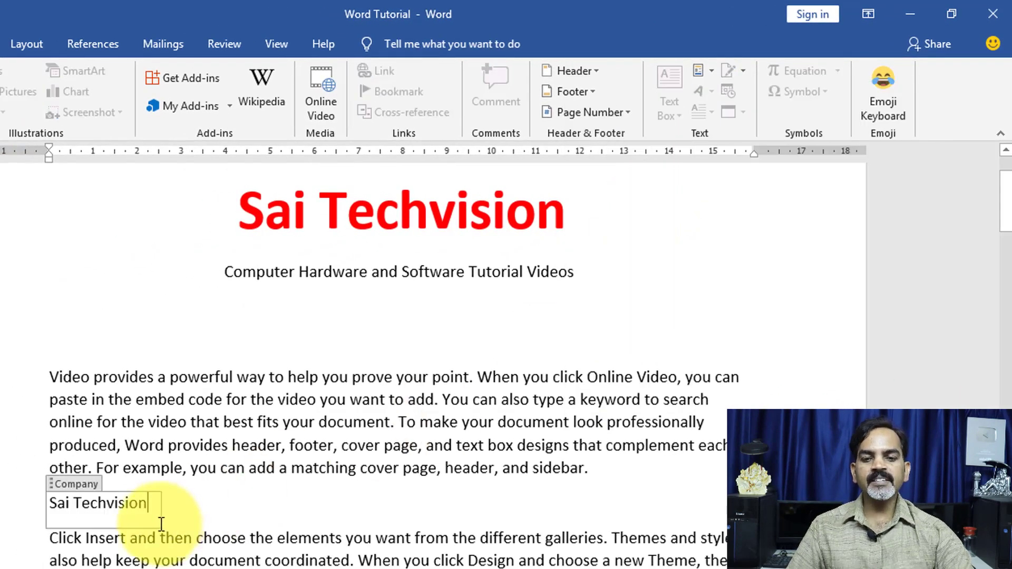
{"action": "left_click", "coordinate": [605, 480]}
{"action": "scroll", "coordinate": [606, 479], "scroll_direction": "down", "scroll_amount": 1}
{"action": "left_click", "coordinate": [243, 451]}
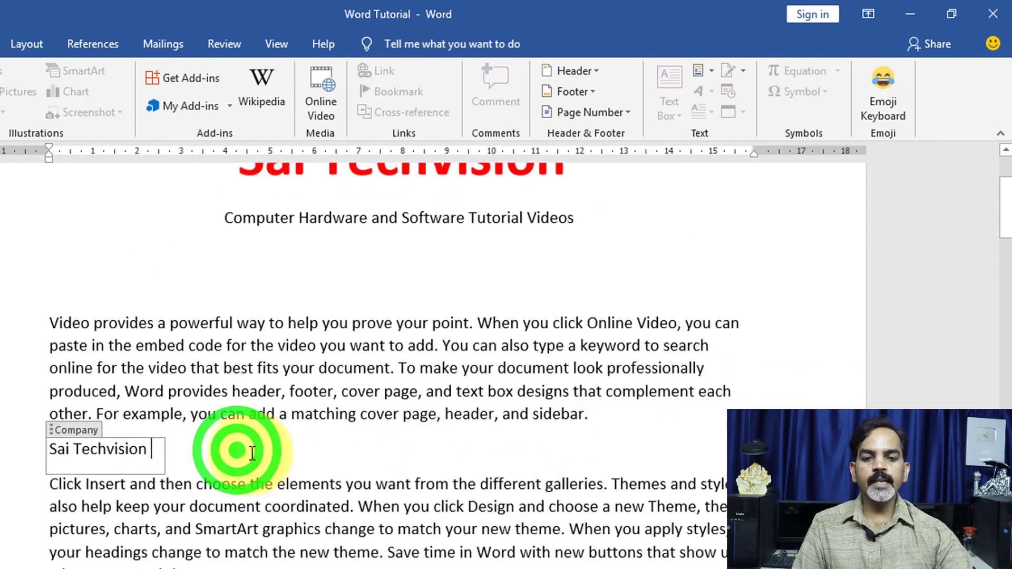
{"action": "left_click", "coordinate": [605, 416]}
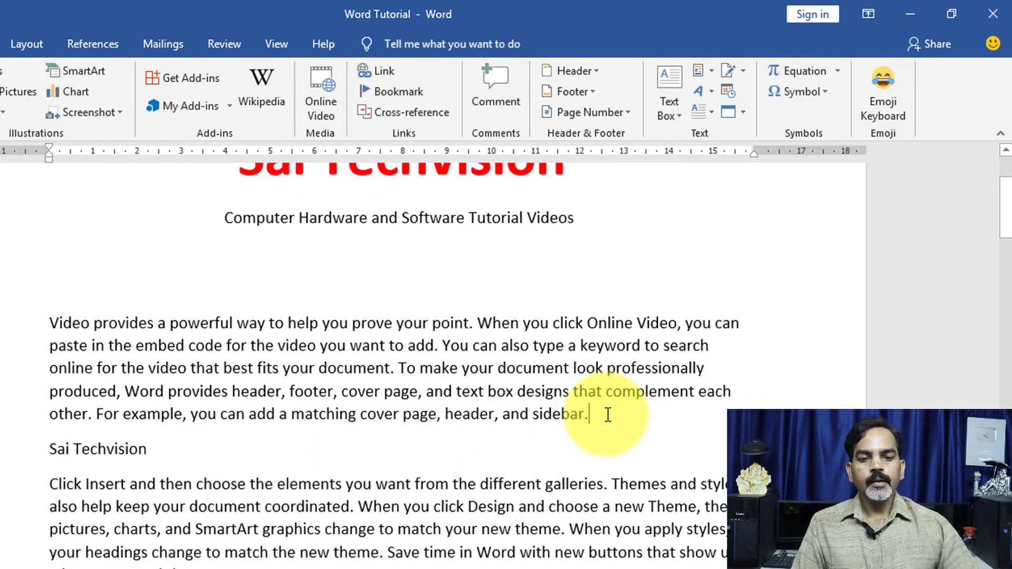
{"action": "key", "text": "Return"}
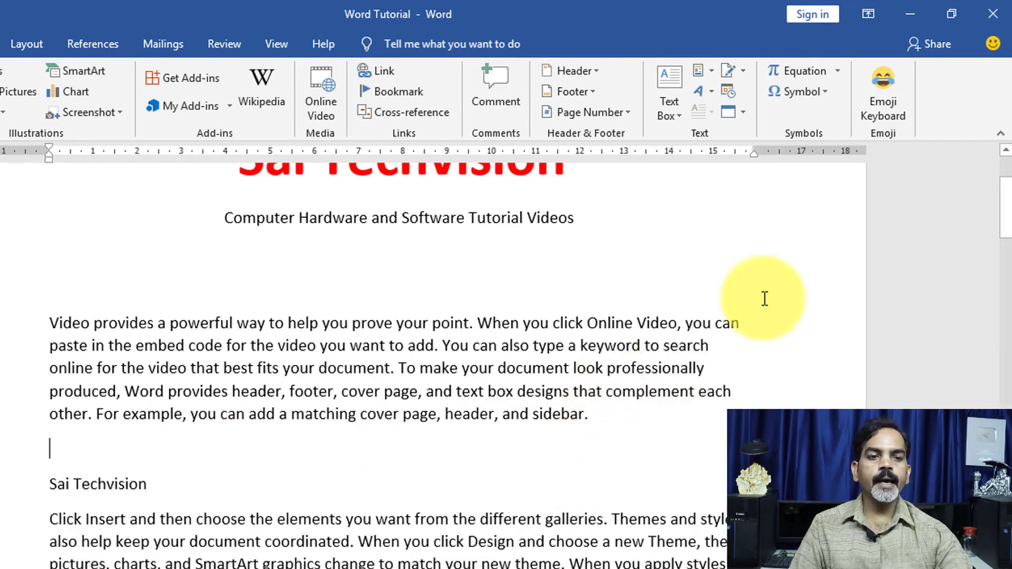
Insert the Category property field showing Janaral on the line above Sai Techvision
{"action": "left_click", "coordinate": [705, 72]}
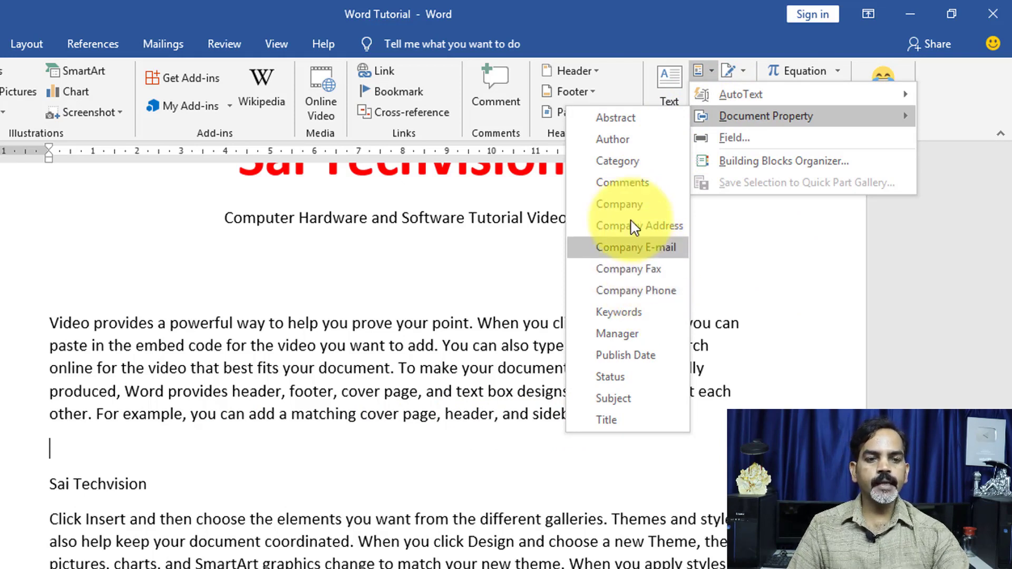
{"action": "left_click", "coordinate": [632, 163]}
{"action": "type", "text": "Janaral"}
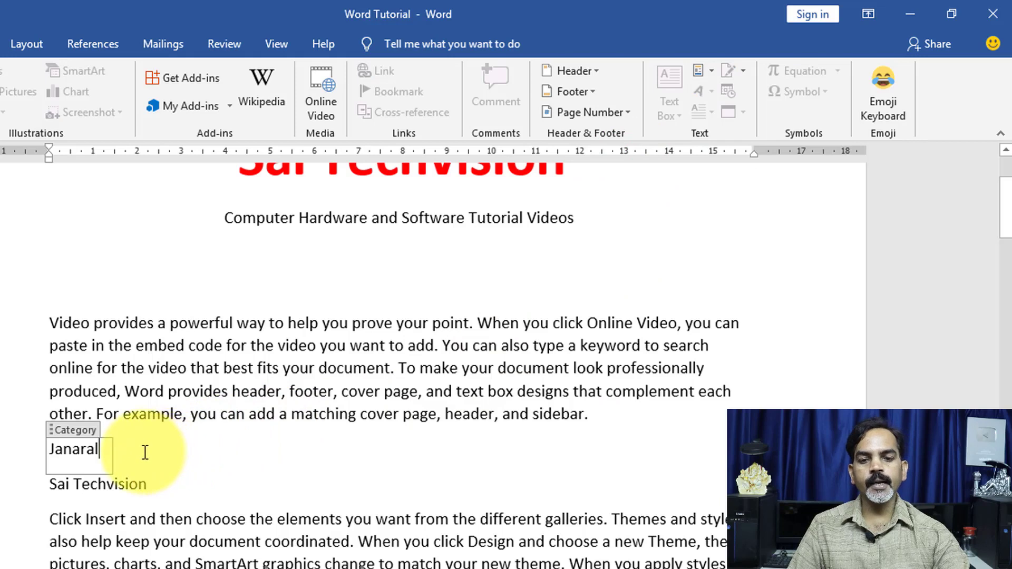
{"action": "left_click", "coordinate": [138, 443]}
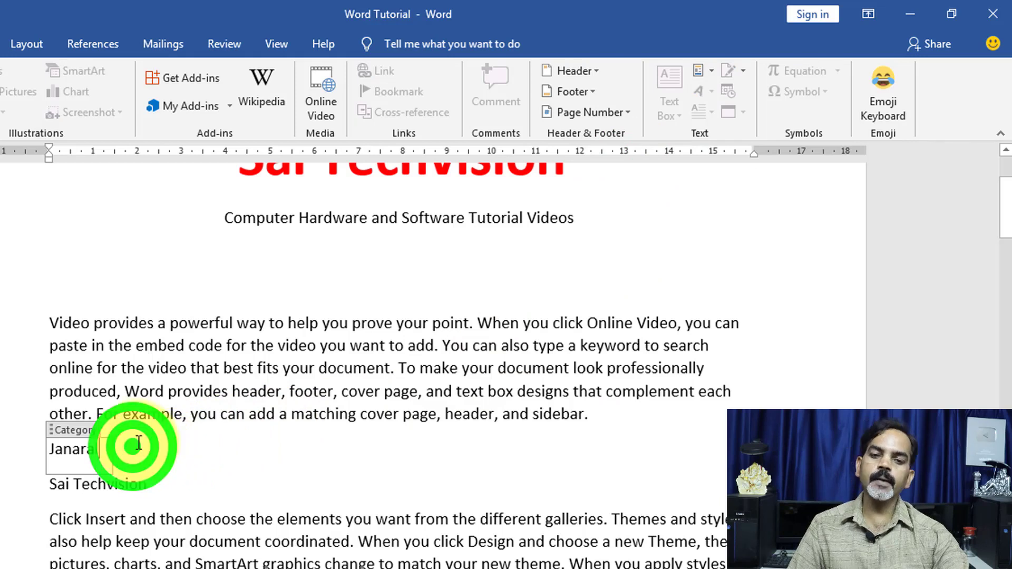
{"action": "left_click", "coordinate": [620, 414]}
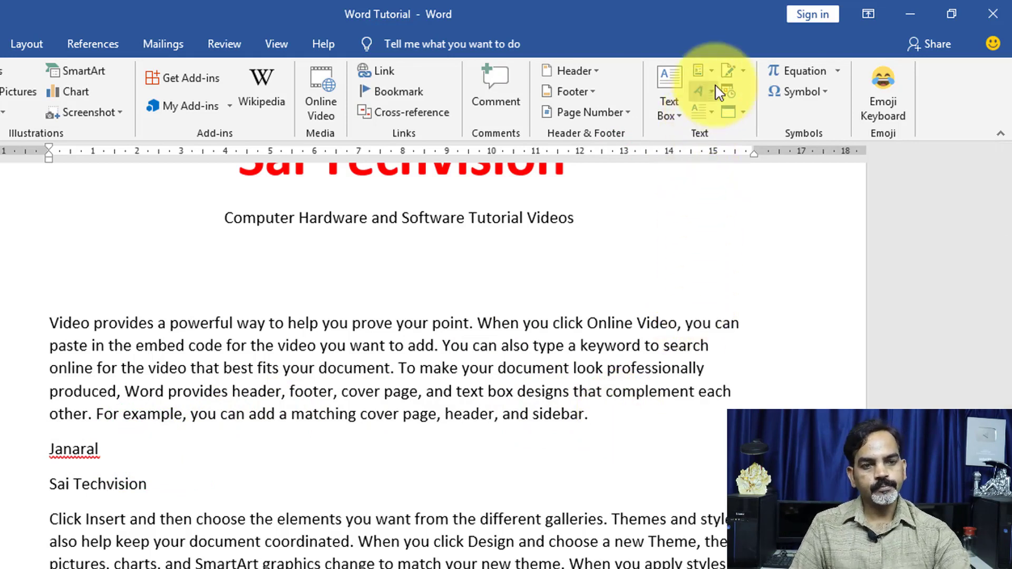
Add blank lines and insert the Comments field in Uppercase, showing TUTORIAL above Janaral
{"action": "key", "text": "Return"}
{"action": "key", "text": "Return"}
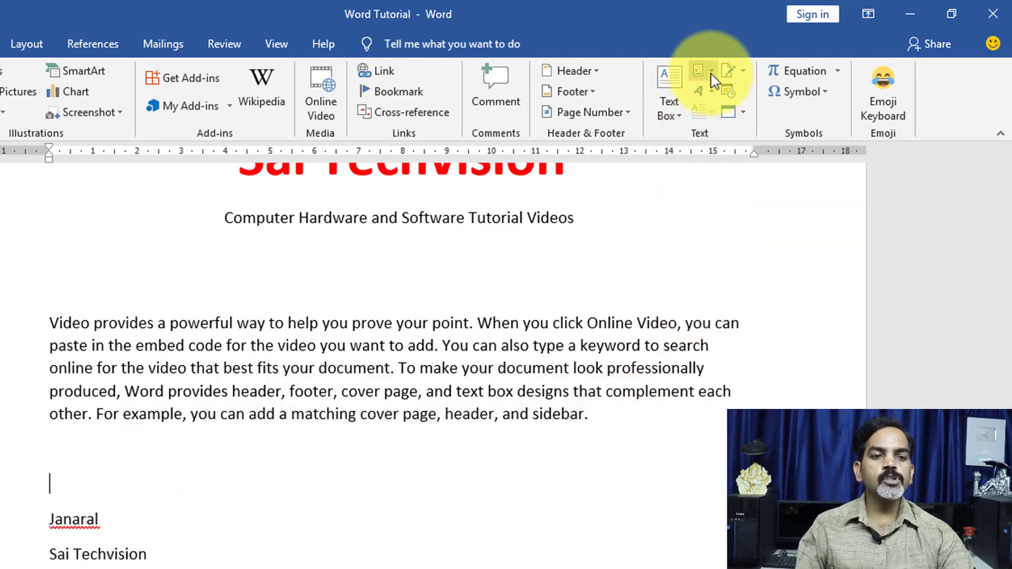
{"action": "left_click", "coordinate": [709, 72]}
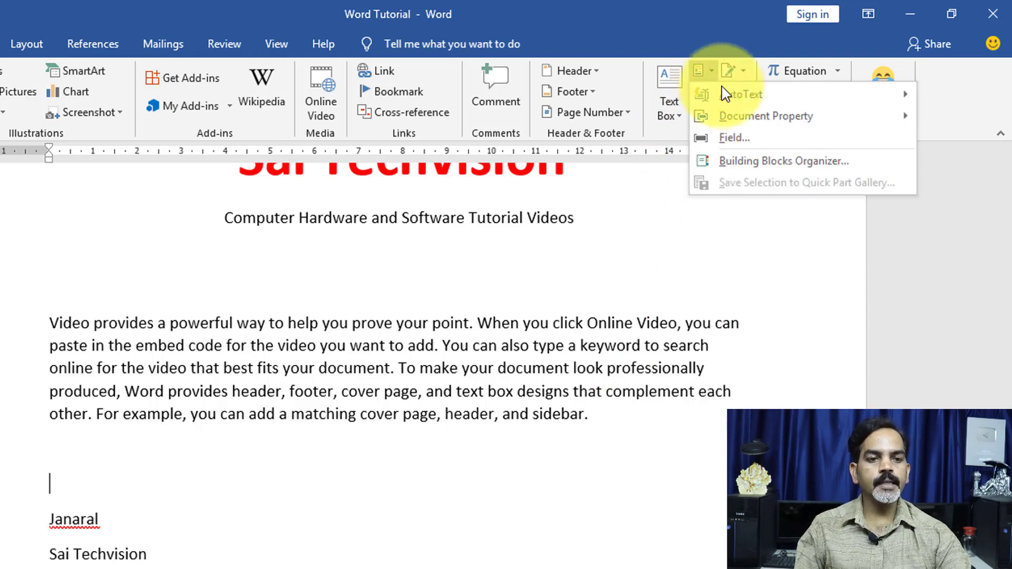
{"action": "left_click", "coordinate": [738, 137]}
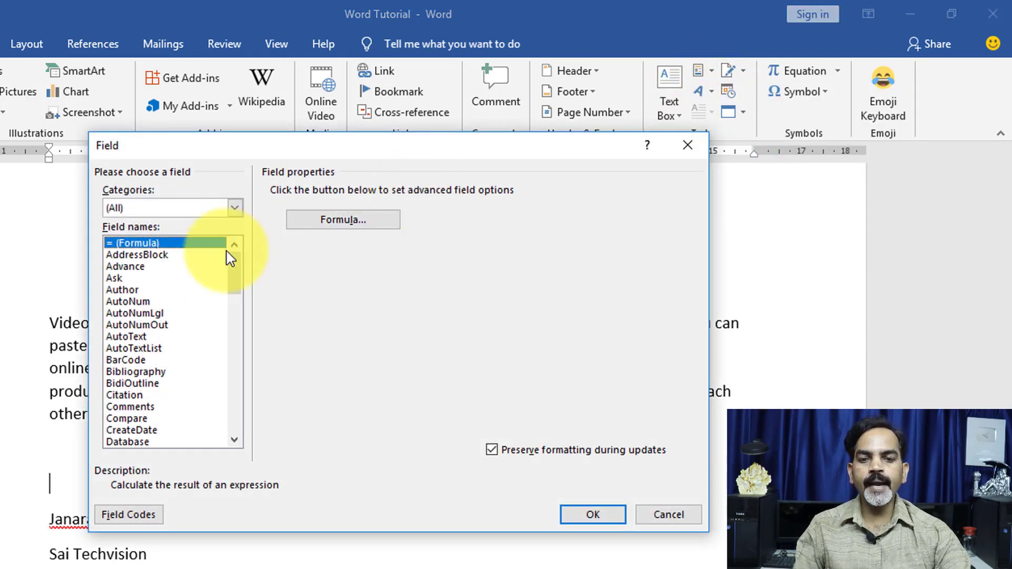
{"action": "left_click_drag", "start_coordinate": [232, 289], "coordinate": [232, 296]}
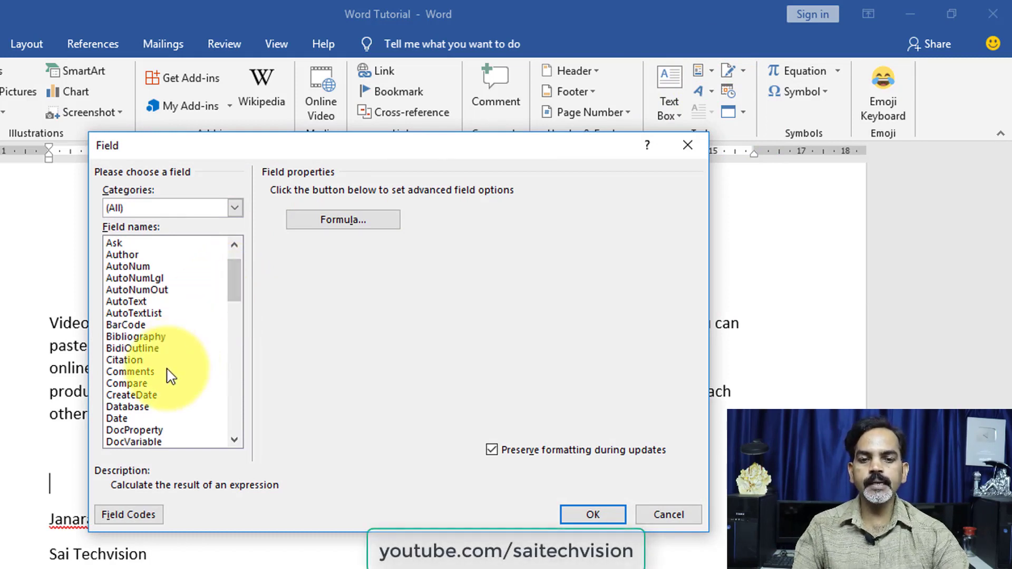
{"action": "left_click", "coordinate": [140, 372]}
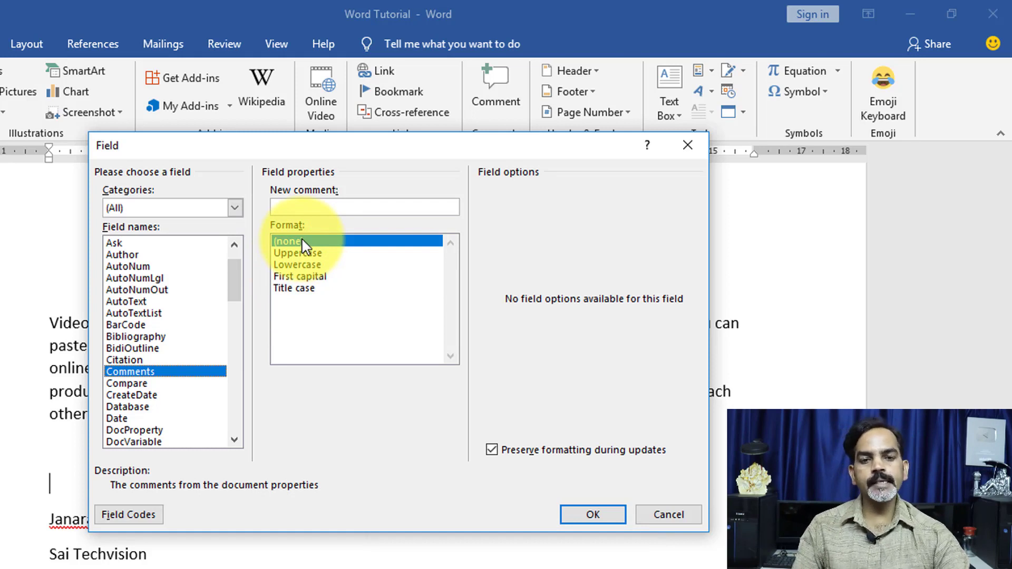
{"action": "left_click", "coordinate": [332, 255]}
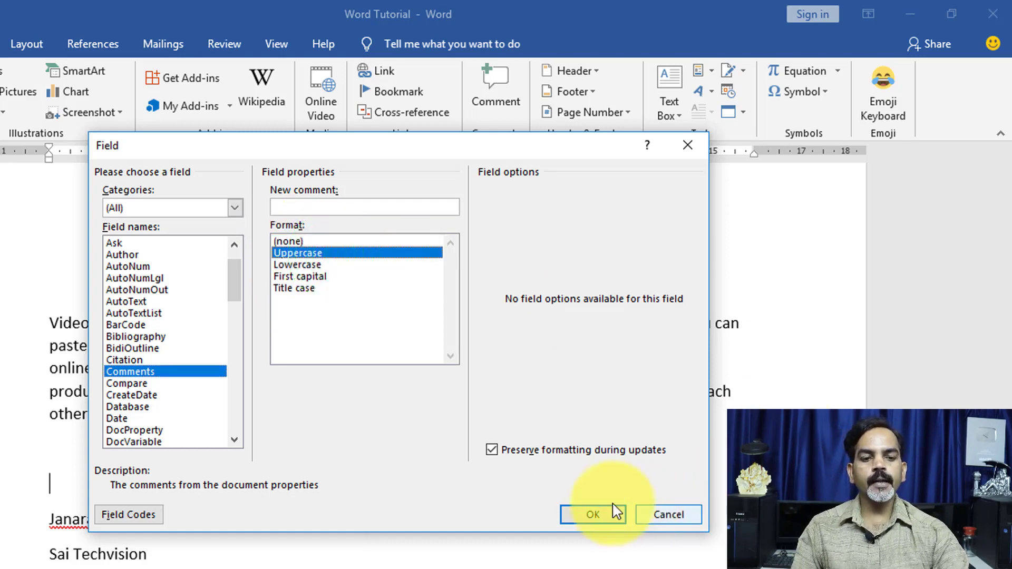
{"action": "left_click", "coordinate": [593, 515]}
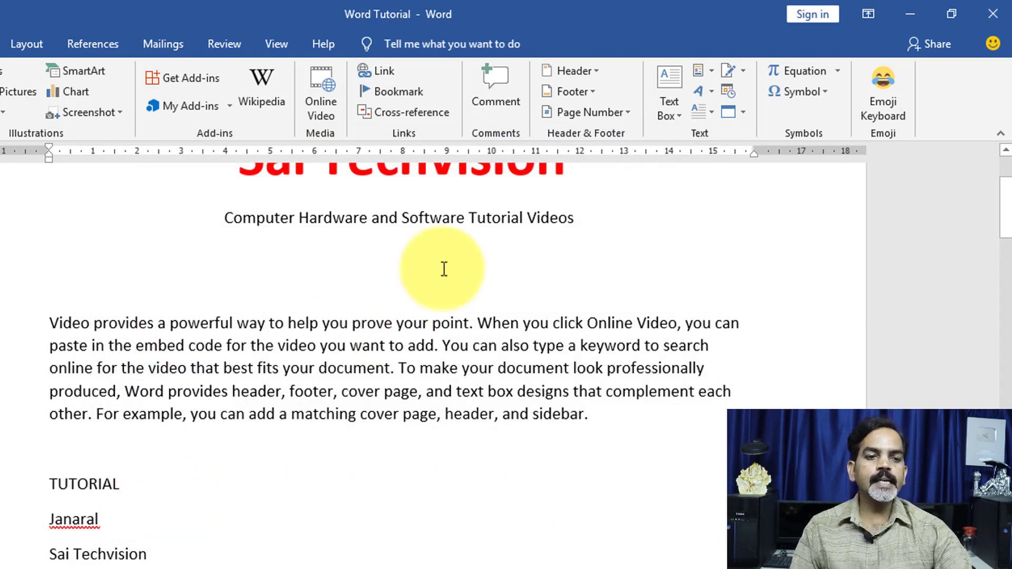
{"action": "left_click", "coordinate": [680, 121]}
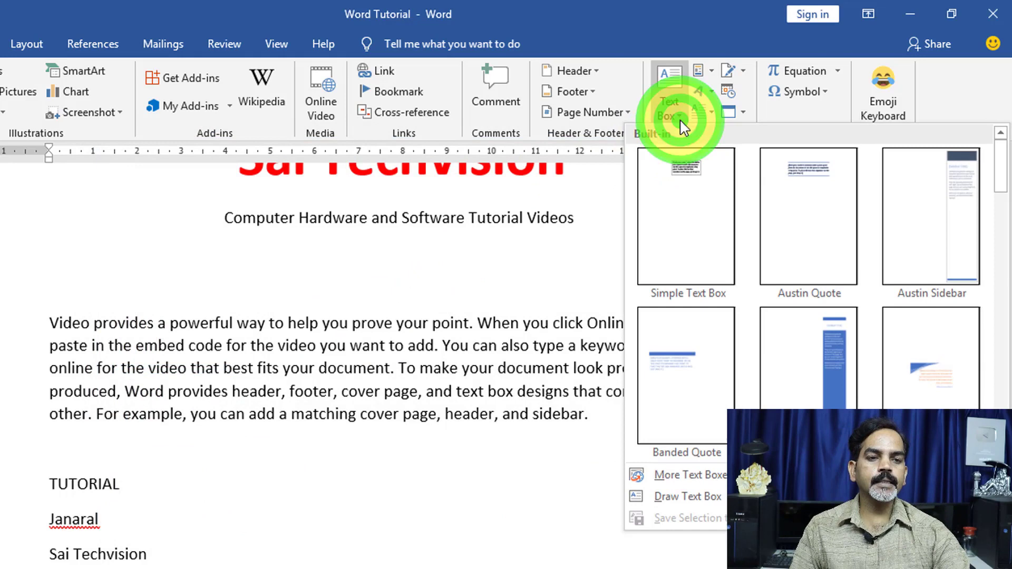
{"action": "left_click", "coordinate": [712, 72]}
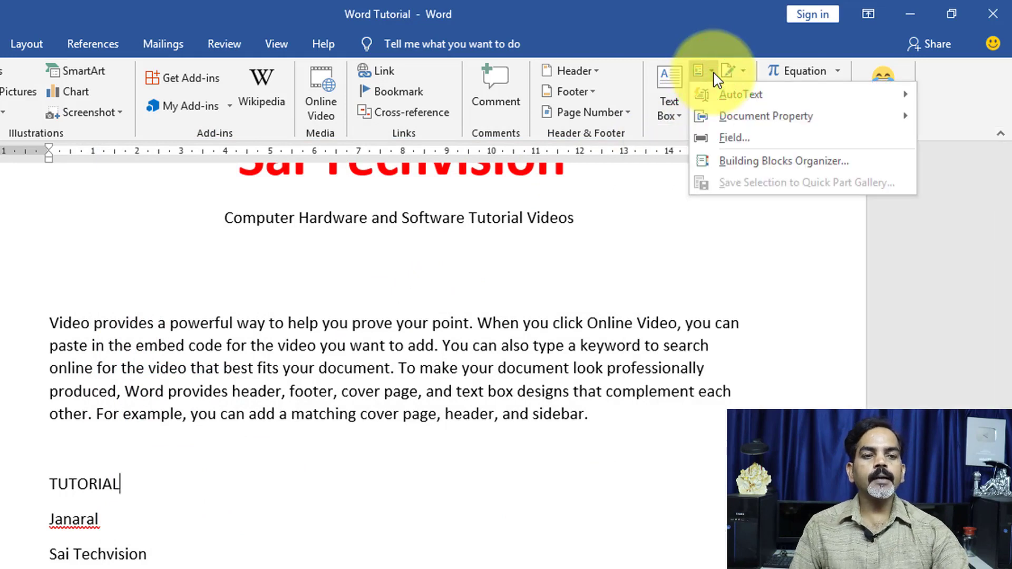
{"action": "mouse_move", "coordinate": [764, 116]}
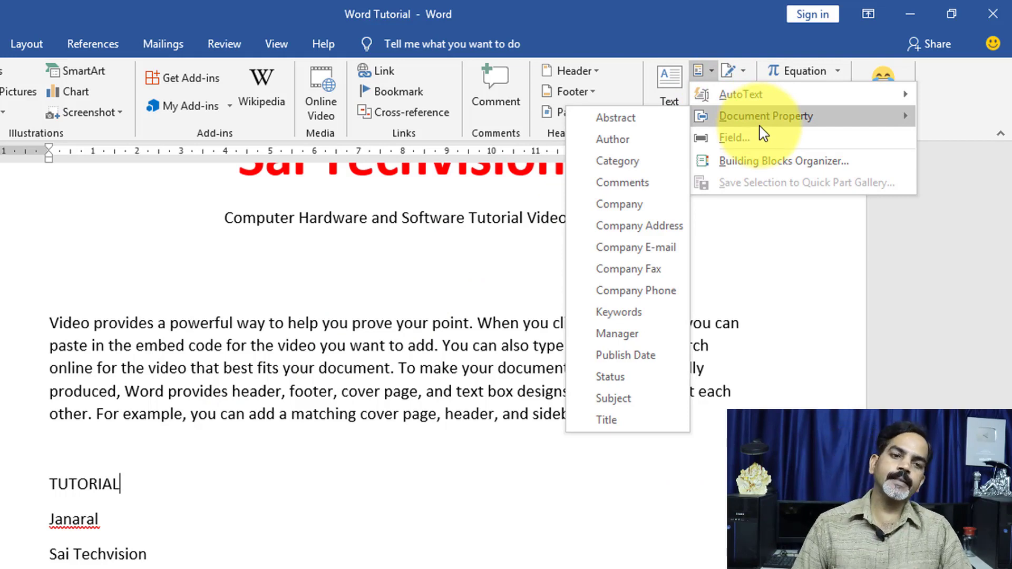
{"action": "left_click", "coordinate": [751, 137]}
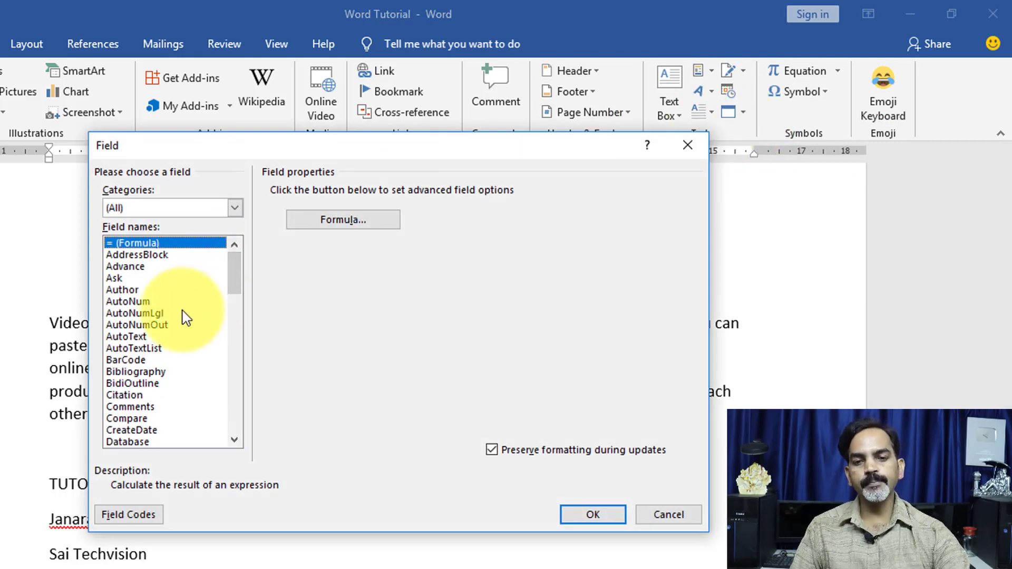
{"action": "left_click", "coordinate": [143, 289]}
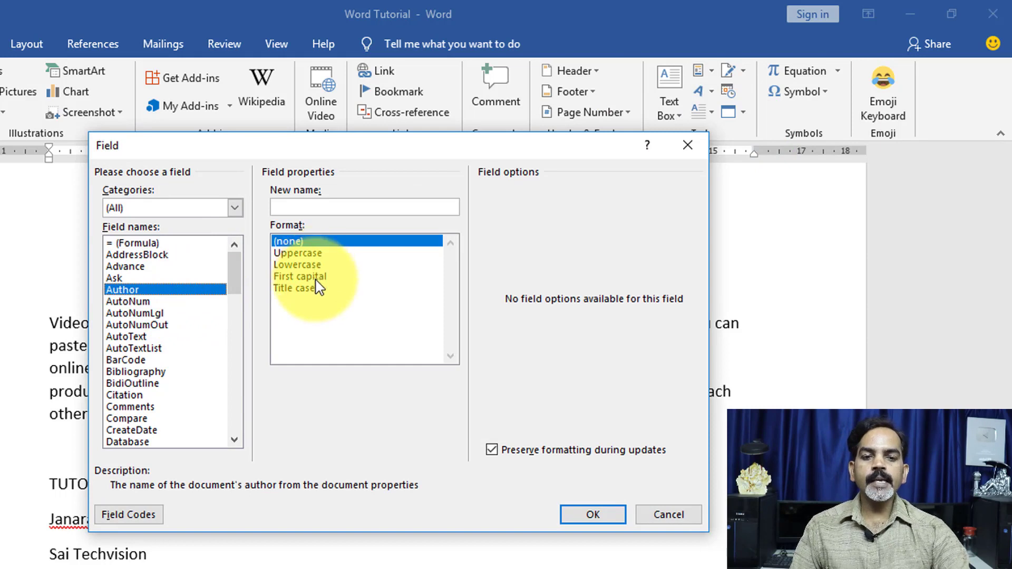
{"action": "scroll", "coordinate": [194, 303], "scroll_direction": "down", "scroll_amount": 1}
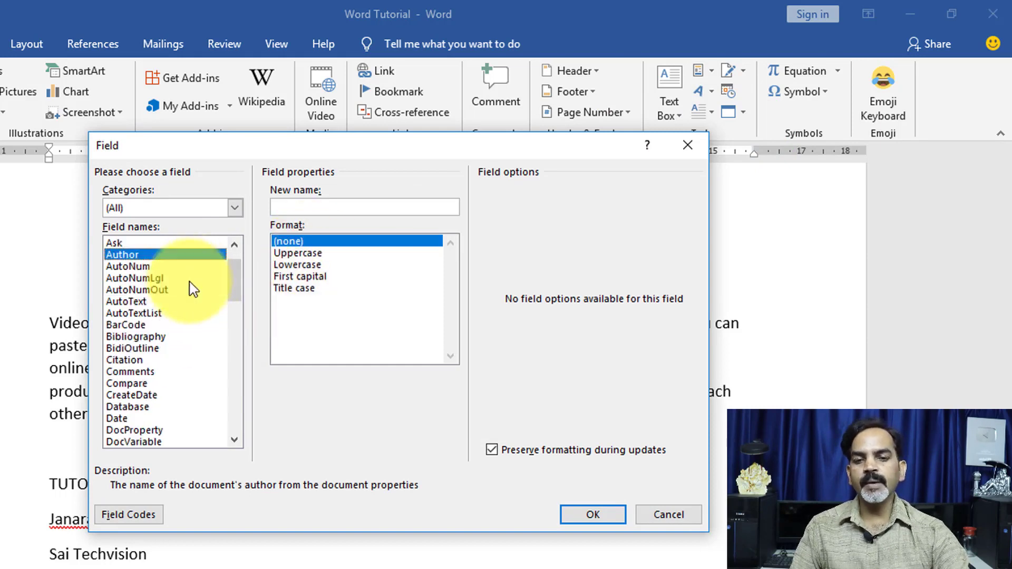
{"action": "scroll", "coordinate": [192, 286], "scroll_direction": "down", "scroll_amount": 1}
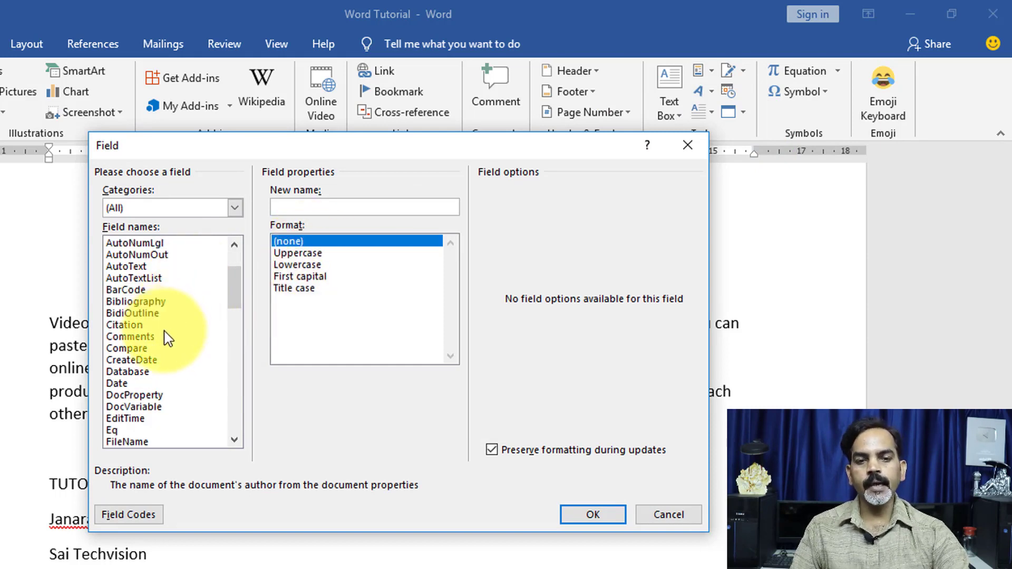
{"action": "left_click", "coordinate": [665, 519]}
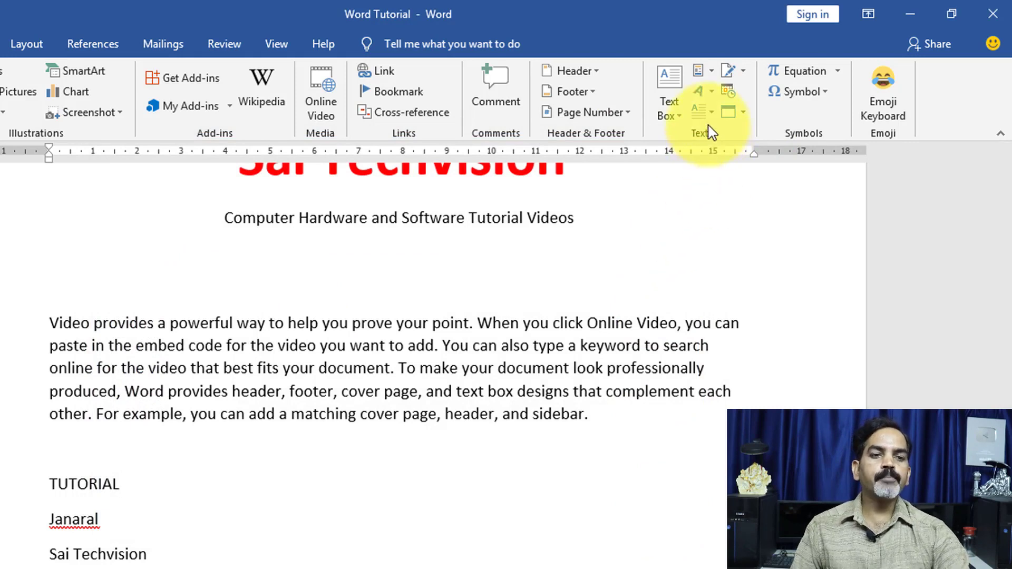
{"action": "left_click", "coordinate": [711, 74]}
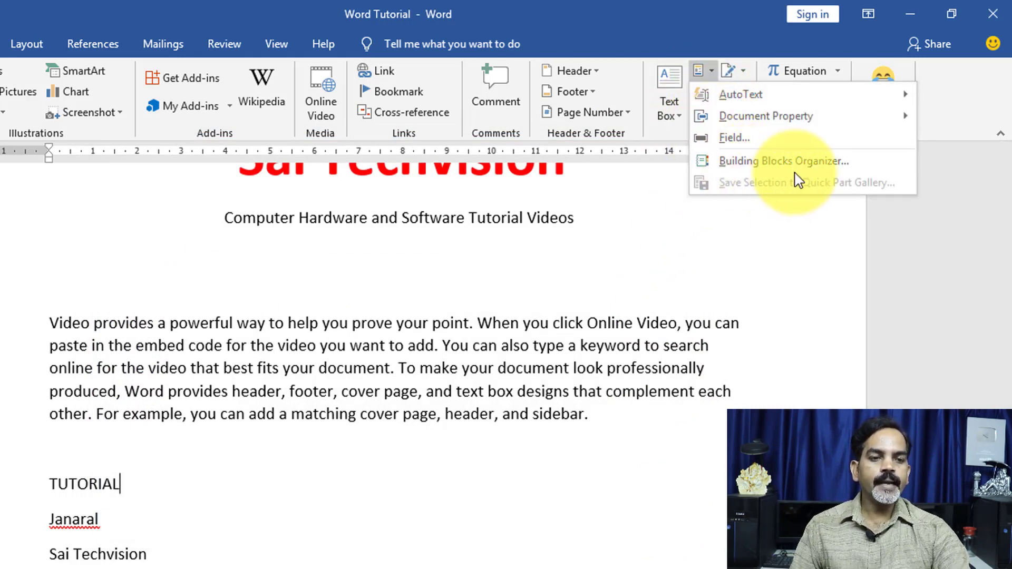
Open the Building Blocks Organizer and preview the Retrospect and Integral footer blocks
{"action": "left_click", "coordinate": [796, 163]}
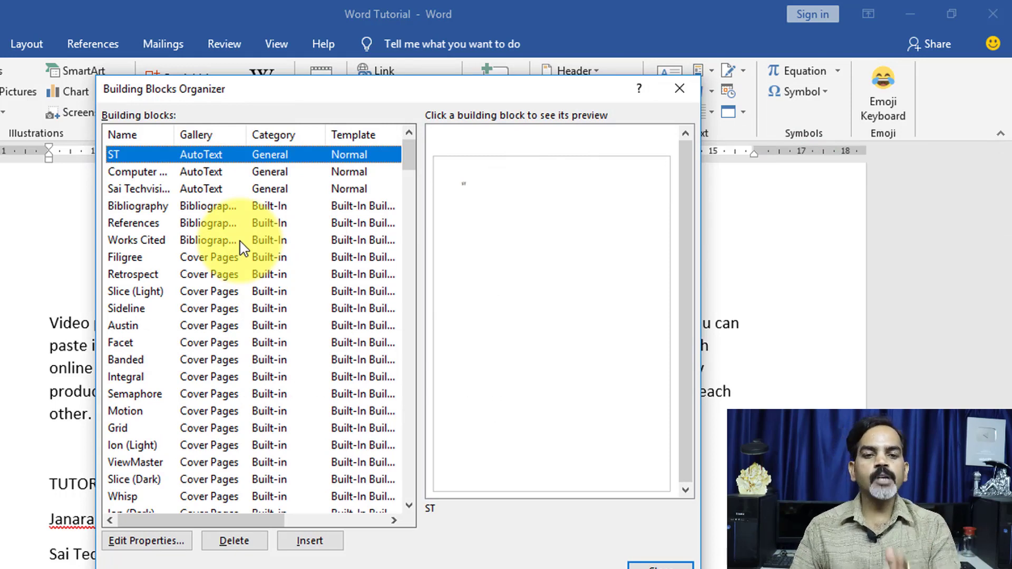
{"action": "scroll", "coordinate": [222, 264], "scroll_direction": "down", "scroll_amount": 5}
{"action": "scroll", "coordinate": [221, 334], "scroll_direction": "down", "scroll_amount": 2}
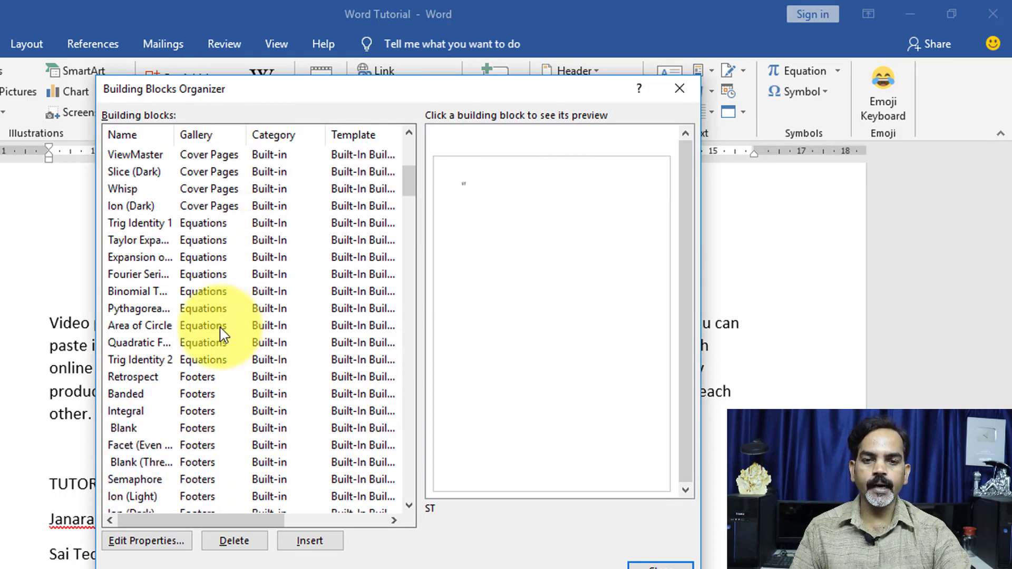
{"action": "scroll", "coordinate": [221, 334], "scroll_direction": "up", "scroll_amount": 6}
{"action": "scroll", "coordinate": [221, 334], "scroll_direction": "up", "scroll_amount": 1}
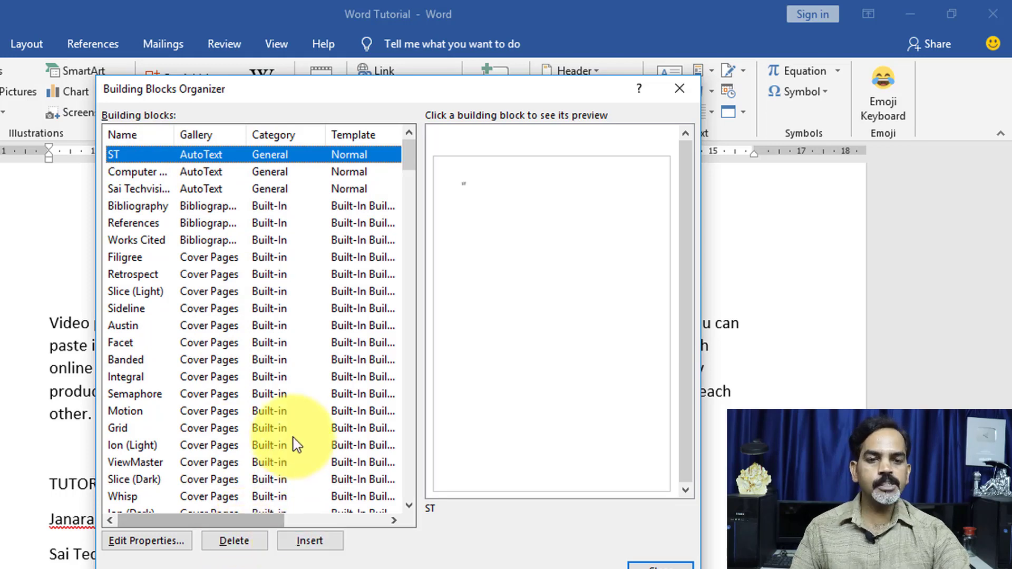
{"action": "scroll", "coordinate": [242, 324], "scroll_direction": "down", "scroll_amount": 3}
{"action": "scroll", "coordinate": [243, 325], "scroll_direction": "down", "scroll_amount": 4}
{"action": "left_click", "coordinate": [237, 327]}
{"action": "left_click", "coordinate": [217, 358]}
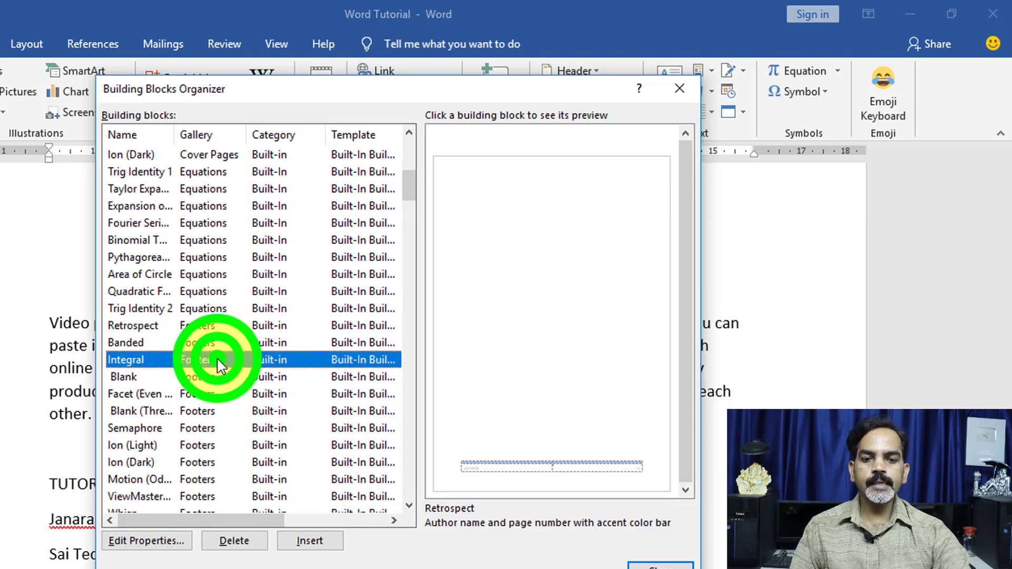
{"action": "scroll", "coordinate": [217, 358], "scroll_direction": "down", "scroll_amount": 1}
{"action": "scroll", "coordinate": [217, 358], "scroll_direction": "down", "scroll_amount": 3}
{"action": "scroll", "coordinate": [217, 358], "scroll_direction": "down", "scroll_amount": 3}
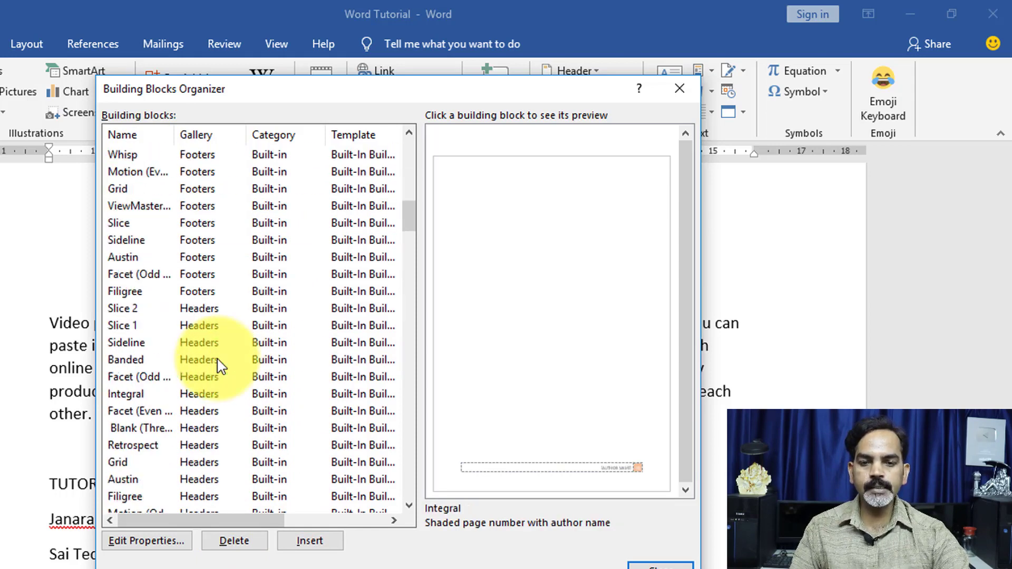
{"action": "scroll", "coordinate": [217, 358], "scroll_direction": "down", "scroll_amount": 3}
{"action": "scroll", "coordinate": [218, 361], "scroll_direction": "down", "scroll_amount": 1}
{"action": "scroll", "coordinate": [218, 362], "scroll_direction": "down", "scroll_amount": 15}
Preview page number designs: Rounded Rectangle 1–3, Tildes, Accent Bars, Stacked Pages, Bold Numbers 2, Large Color
{"action": "left_click", "coordinate": [199, 428]}
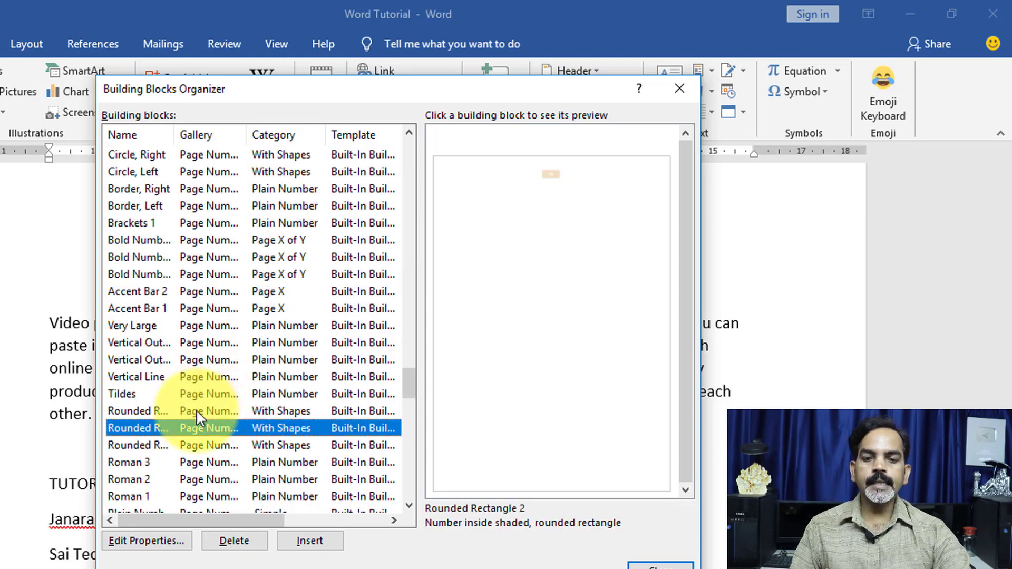
{"action": "left_click", "coordinate": [196, 410]}
{"action": "left_click", "coordinate": [198, 395]}
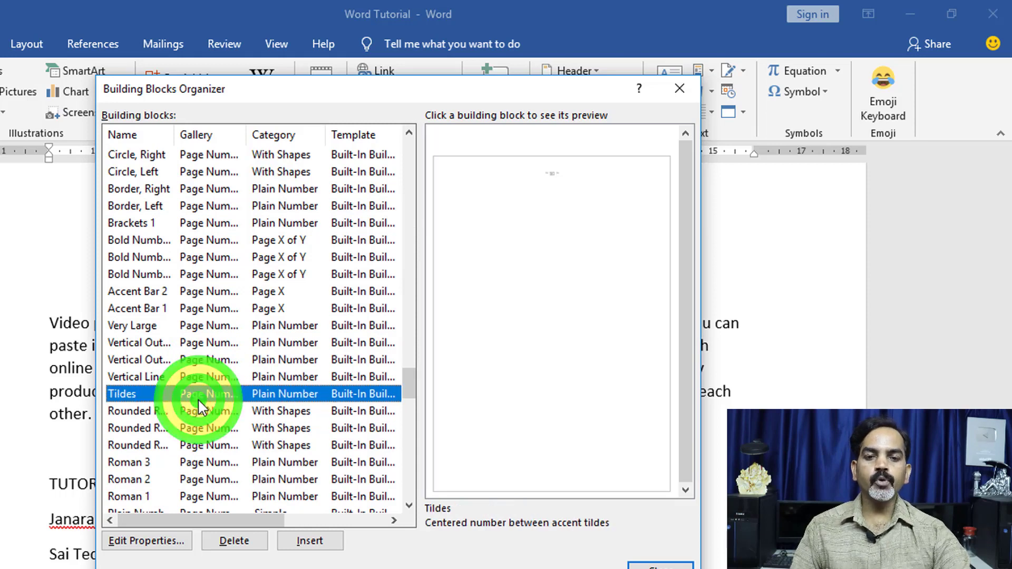
{"action": "left_click", "coordinate": [203, 428]}
{"action": "left_click", "coordinate": [203, 444]}
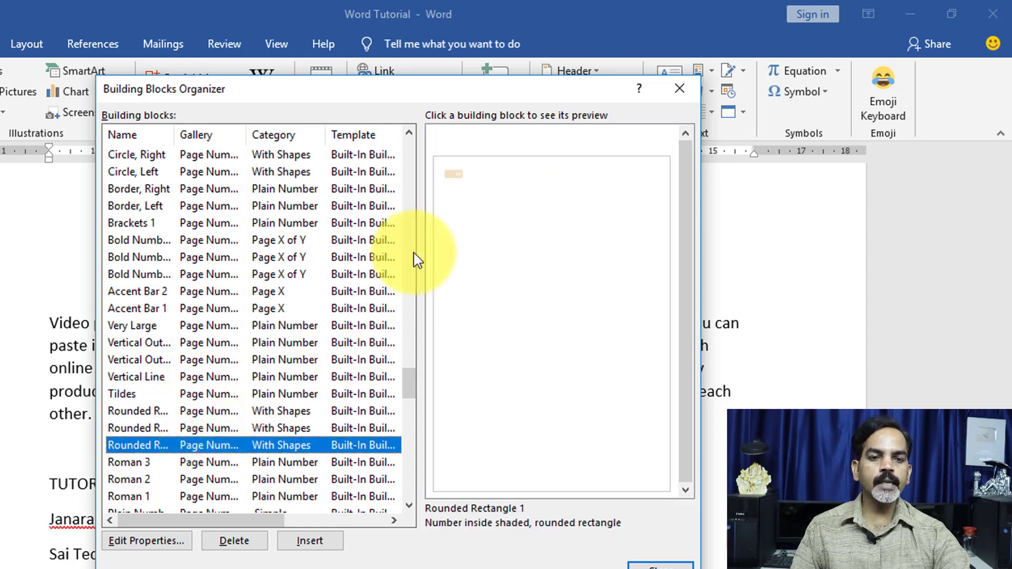
{"action": "left_click", "coordinate": [226, 343]}
{"action": "left_click", "coordinate": [220, 307]}
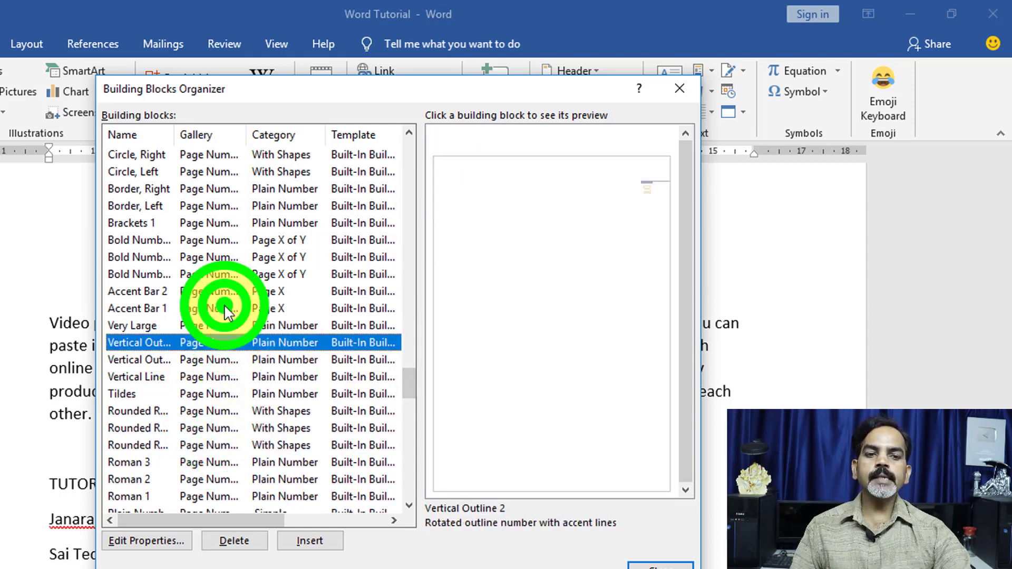
{"action": "left_click", "coordinate": [225, 274]}
{"action": "scroll", "coordinate": [263, 353], "scroll_direction": "up", "scroll_amount": 4}
{"action": "scroll", "coordinate": [258, 340], "scroll_direction": "up", "scroll_amount": 3}
{"action": "left_click", "coordinate": [246, 318]}
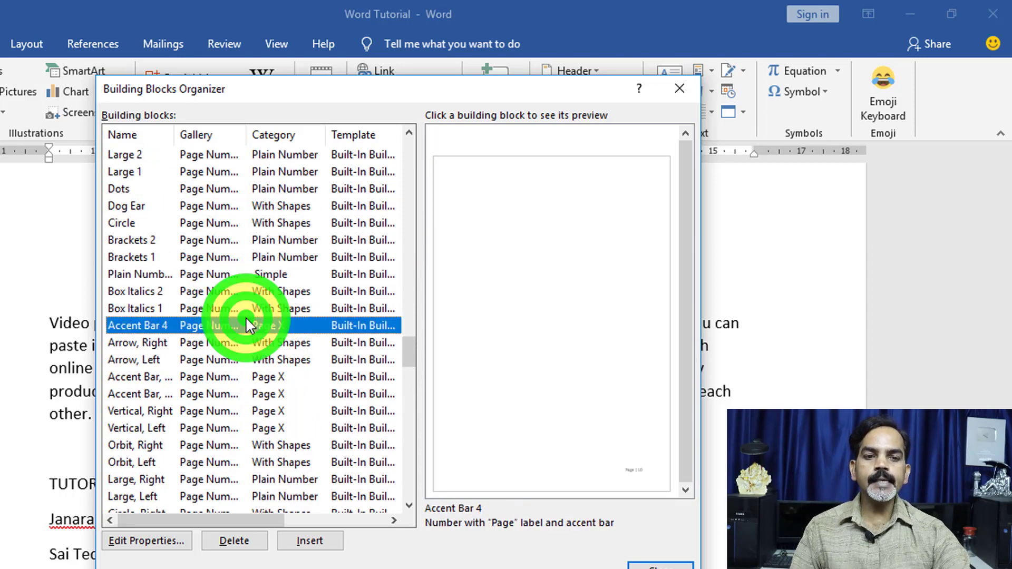
{"action": "scroll", "coordinate": [244, 316], "scroll_direction": "up", "scroll_amount": 4}
{"action": "scroll", "coordinate": [240, 320], "scroll_direction": "up", "scroll_amount": 4}
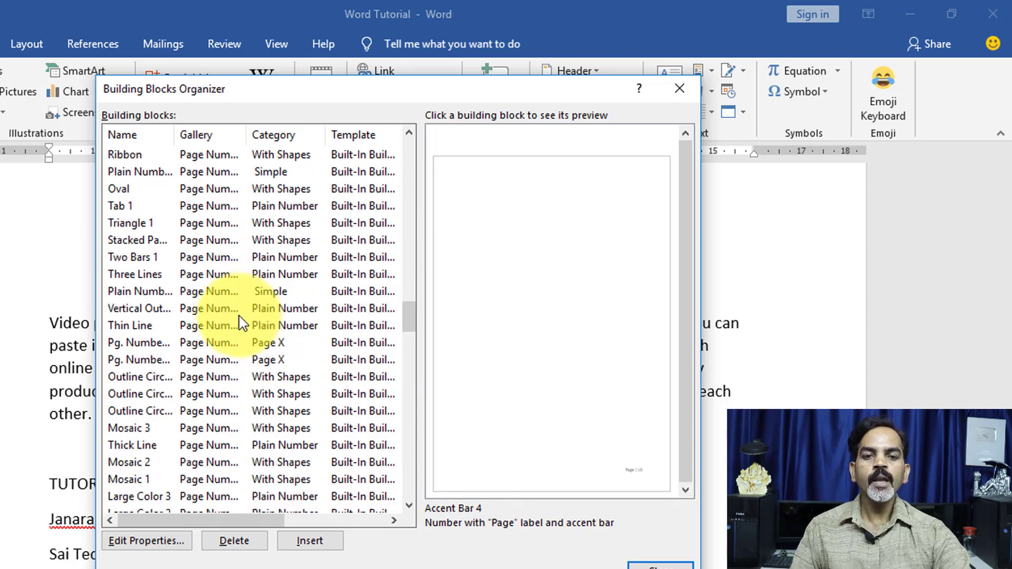
{"action": "left_click", "coordinate": [210, 239]}
{"action": "scroll", "coordinate": [228, 321], "scroll_direction": "up", "scroll_amount": 3}
{"action": "scroll", "coordinate": [224, 263], "scroll_direction": "up", "scroll_amount": 2}
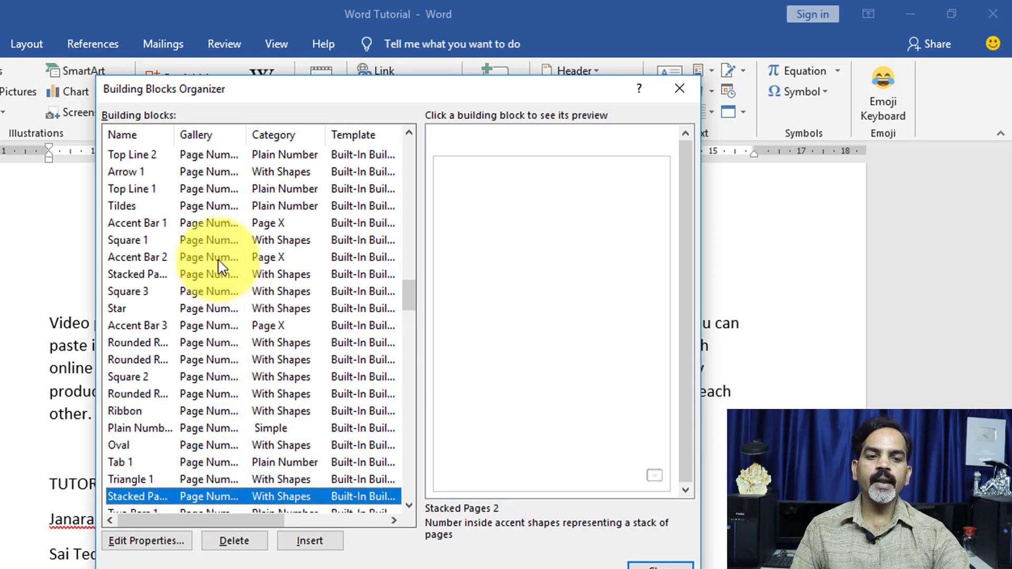
{"action": "left_click", "coordinate": [221, 256]}
{"action": "scroll", "coordinate": [237, 285], "scroll_direction": "up", "scroll_amount": 4}
{"action": "left_click", "coordinate": [231, 242]}
{"action": "scroll", "coordinate": [242, 295], "scroll_direction": "up", "scroll_amount": 1}
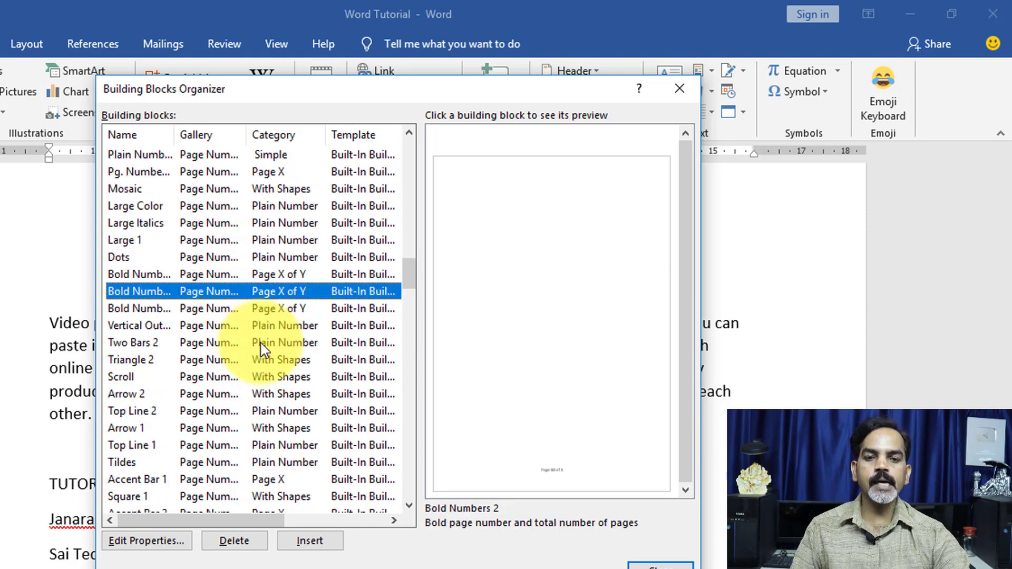
{"action": "scroll", "coordinate": [256, 337], "scroll_direction": "up", "scroll_amount": 2}
{"action": "left_click", "coordinate": [232, 275]}
{"action": "left_click", "coordinate": [226, 307]}
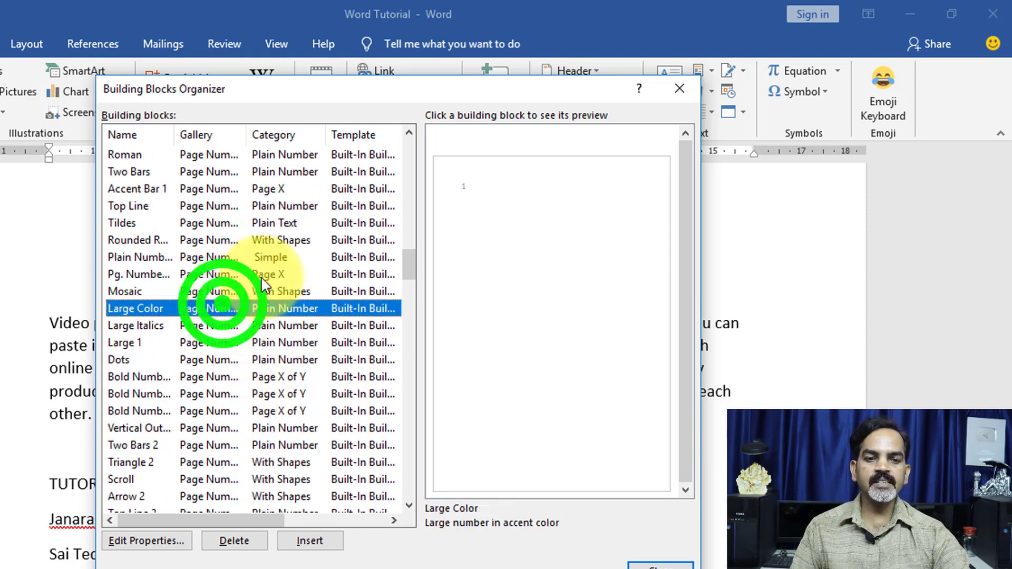
{"action": "scroll", "coordinate": [226, 290], "scroll_direction": "up", "scroll_amount": 3}
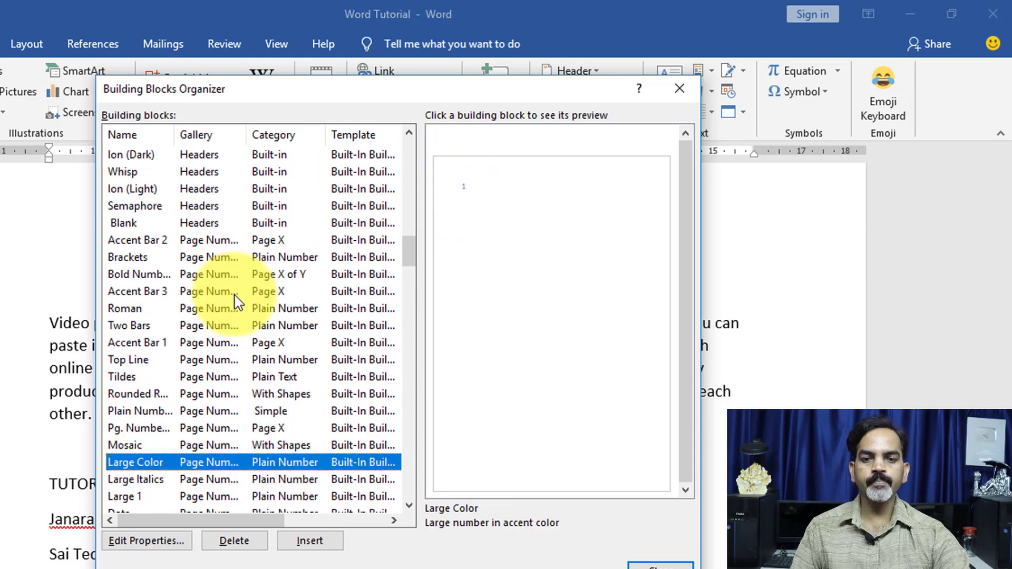
{"action": "scroll", "coordinate": [210, 253], "scroll_direction": "up", "scroll_amount": 3}
Preview the Grid, Retrospect, Integral, Banded, Slice 1 and Sideline header designs
{"action": "left_click", "coordinate": [213, 240]}
{"action": "left_click", "coordinate": [226, 205]}
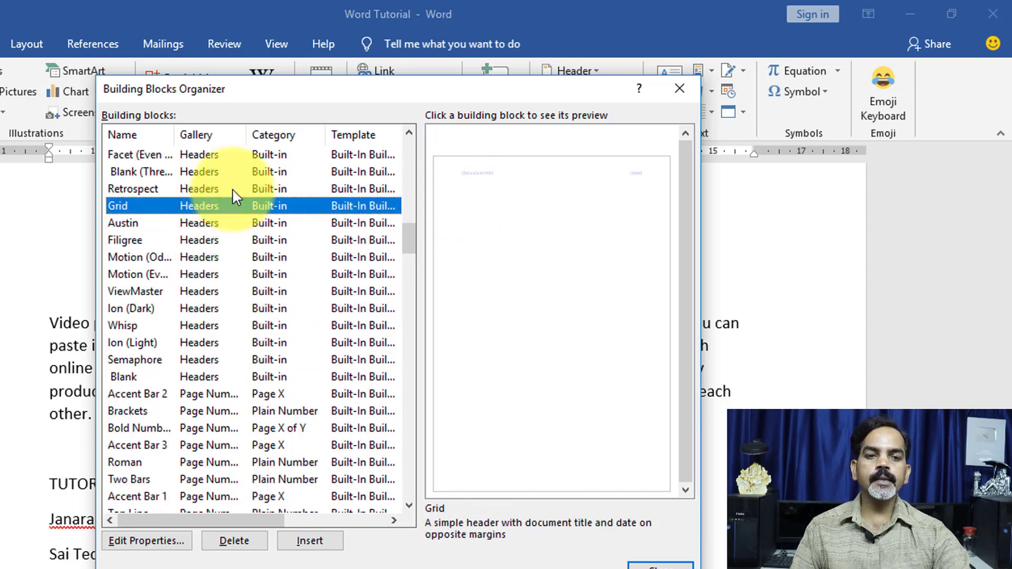
{"action": "left_click", "coordinate": [234, 188]}
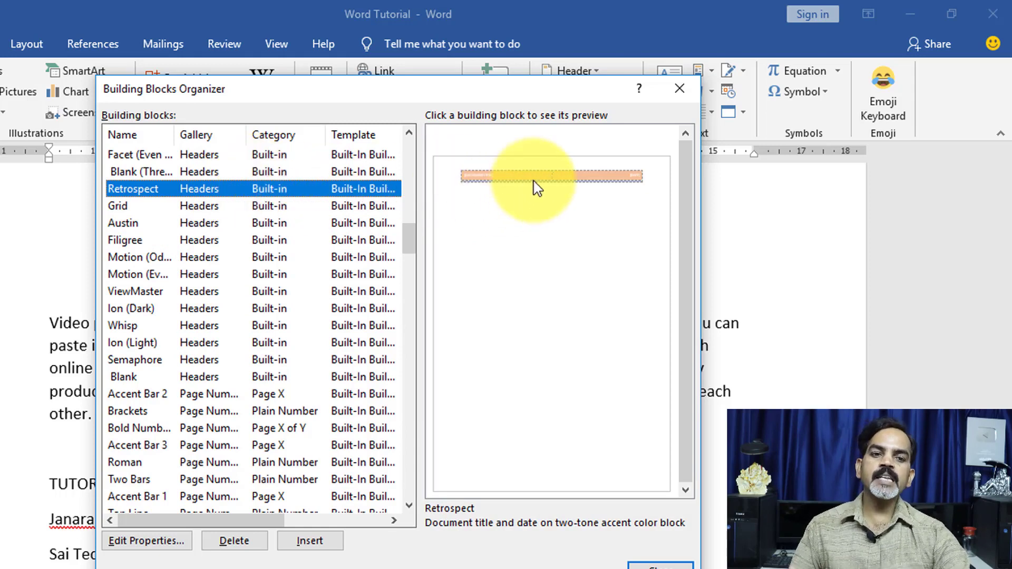
{"action": "scroll", "coordinate": [228, 274], "scroll_direction": "up", "scroll_amount": 2}
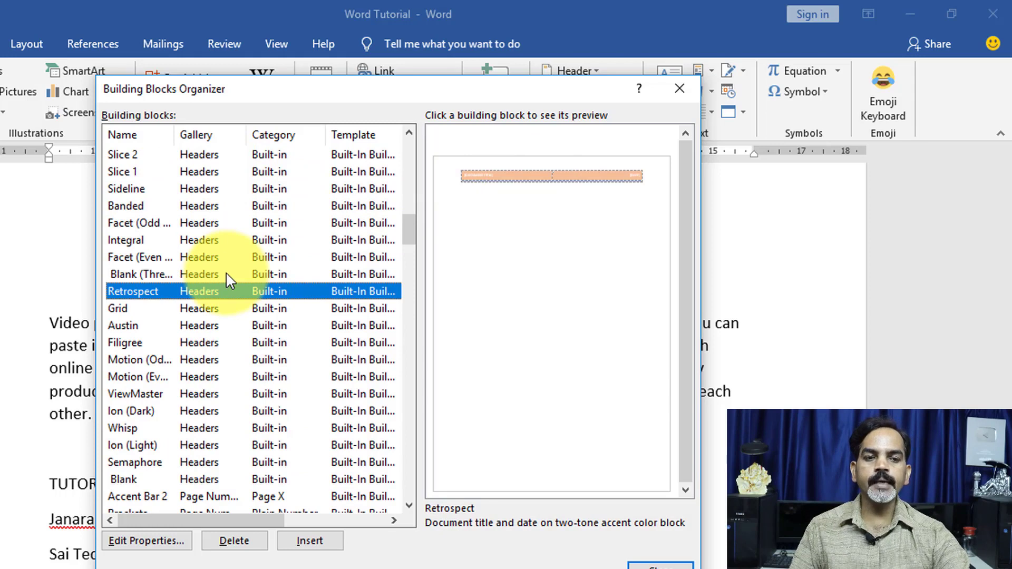
{"action": "left_click", "coordinate": [221, 240]}
{"action": "left_click", "coordinate": [226, 205]}
{"action": "left_click", "coordinate": [228, 168]}
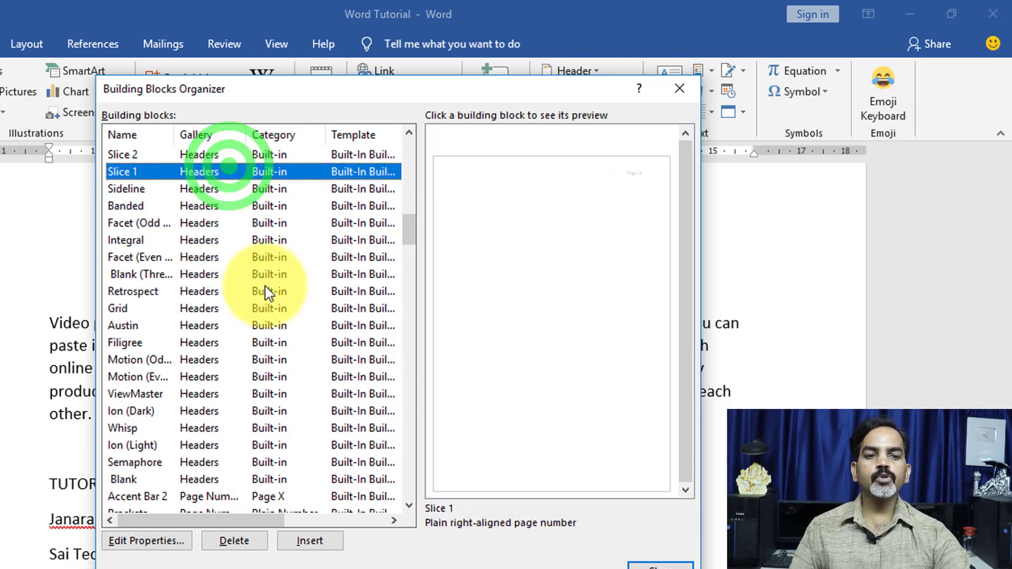
{"action": "left_click", "coordinate": [229, 189]}
{"action": "left_click", "coordinate": [231, 206]}
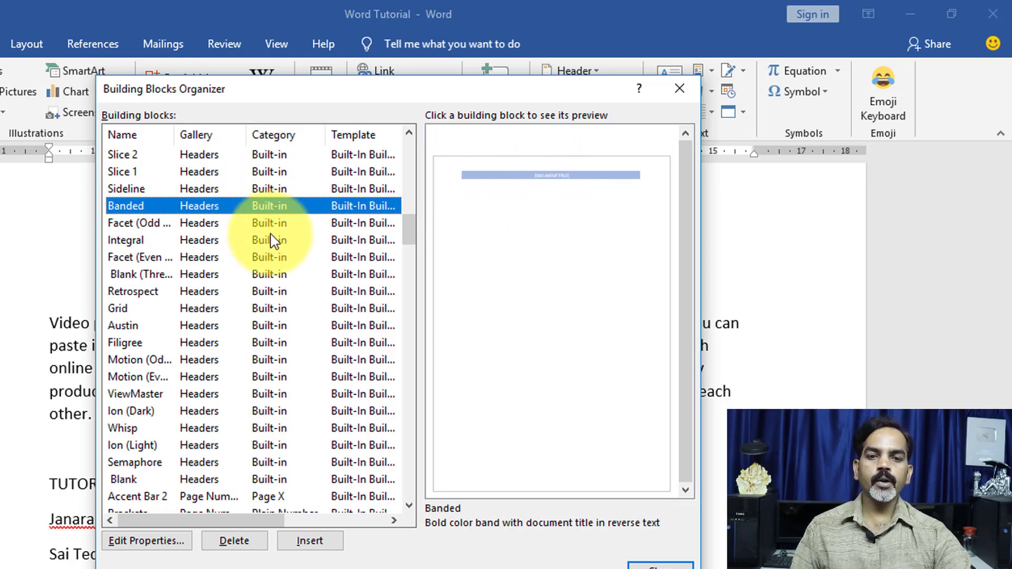
{"action": "scroll", "coordinate": [273, 240], "scroll_direction": "up", "scroll_amount": 1}
Close the organizer, select the Sai Techvision title and subtitle, and save the selection to the Quick Part Gallery
{"action": "left_click", "coordinate": [679, 89]}
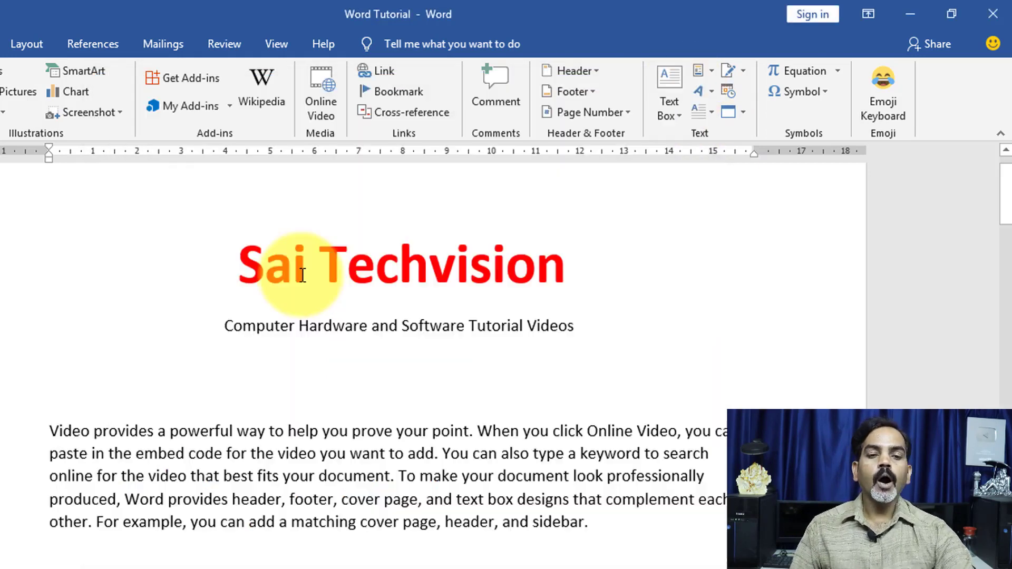
{"action": "left_click", "coordinate": [711, 76]}
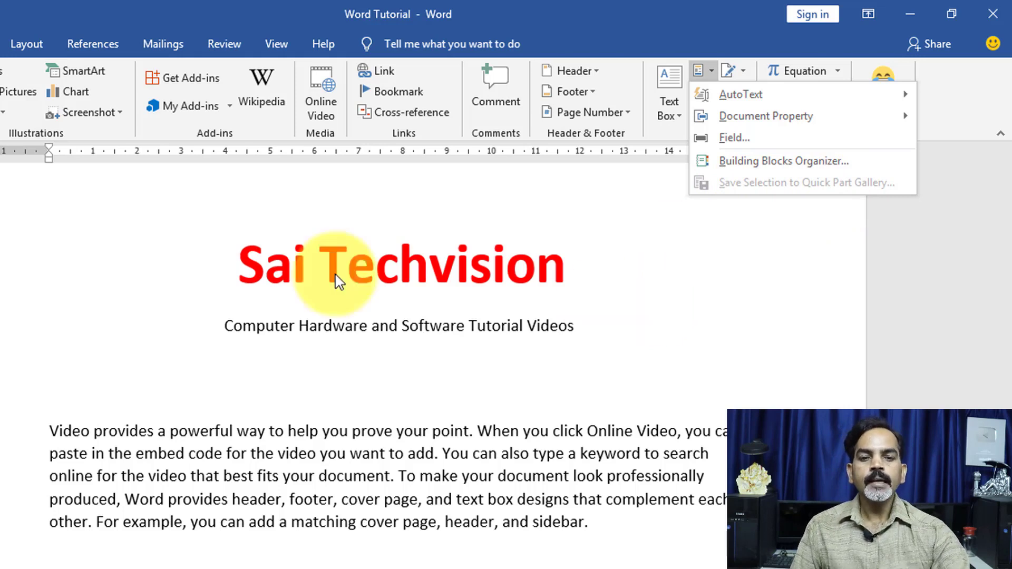
{"action": "left_click", "coordinate": [250, 263]}
{"action": "left_click_drag", "start_coordinate": [251, 270], "coordinate": [297, 356]}
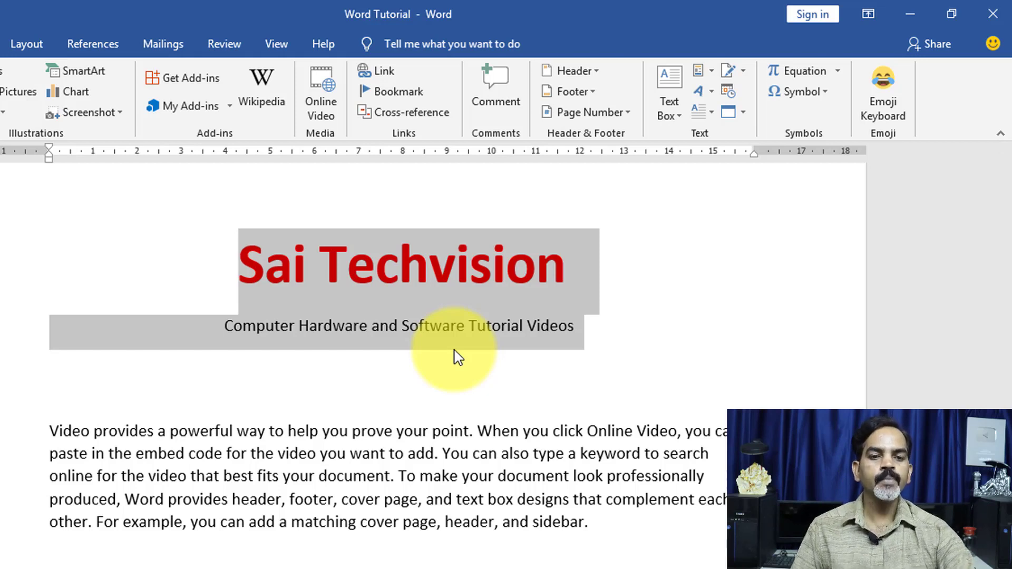
{"action": "left_click", "coordinate": [709, 74]}
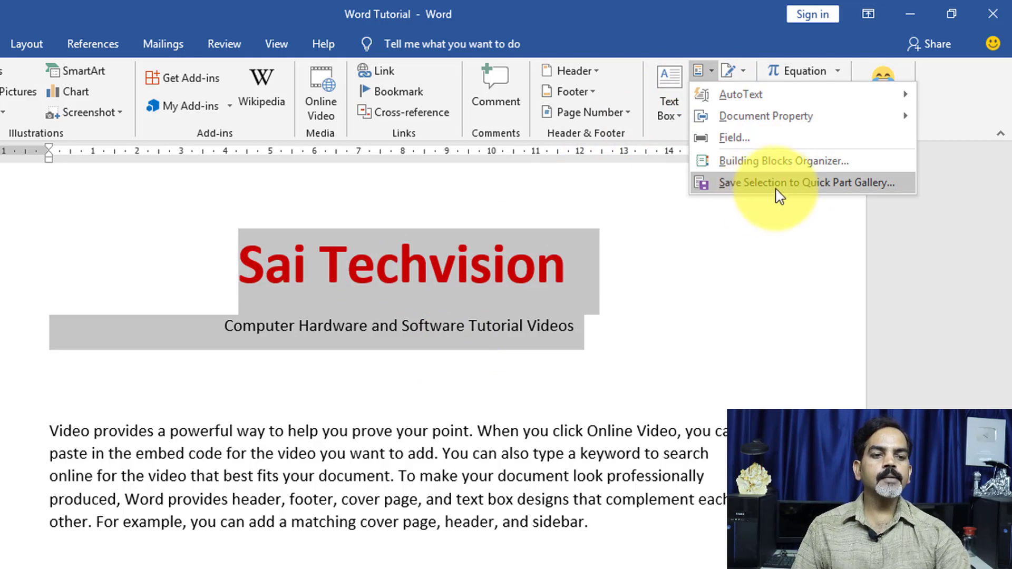
{"action": "left_click", "coordinate": [785, 194]}
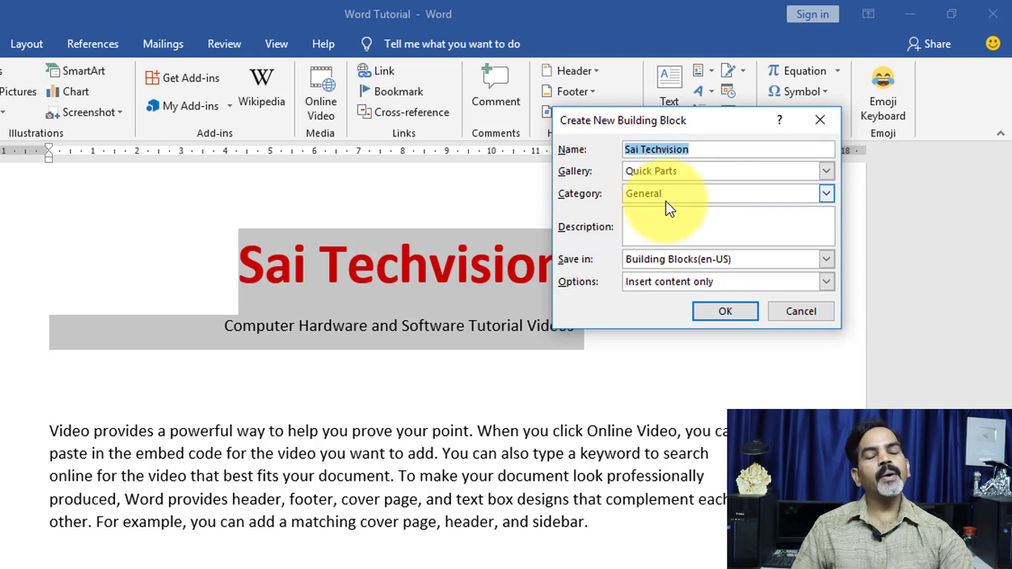
Confirm the Sai Techvision quick part and create a new blank document, Document1
{"action": "left_click", "coordinate": [726, 313]}
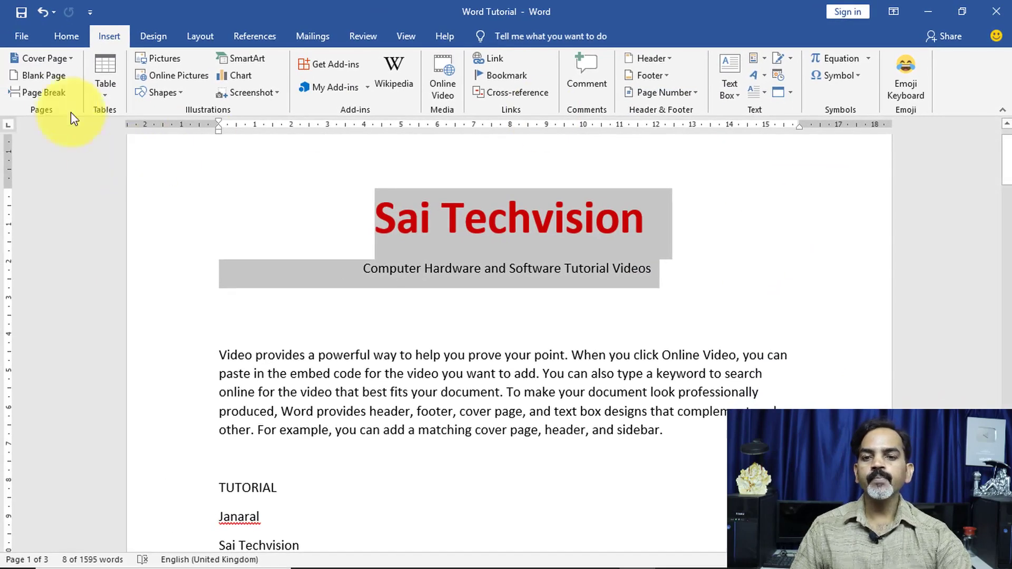
{"action": "left_click", "coordinate": [21, 36]}
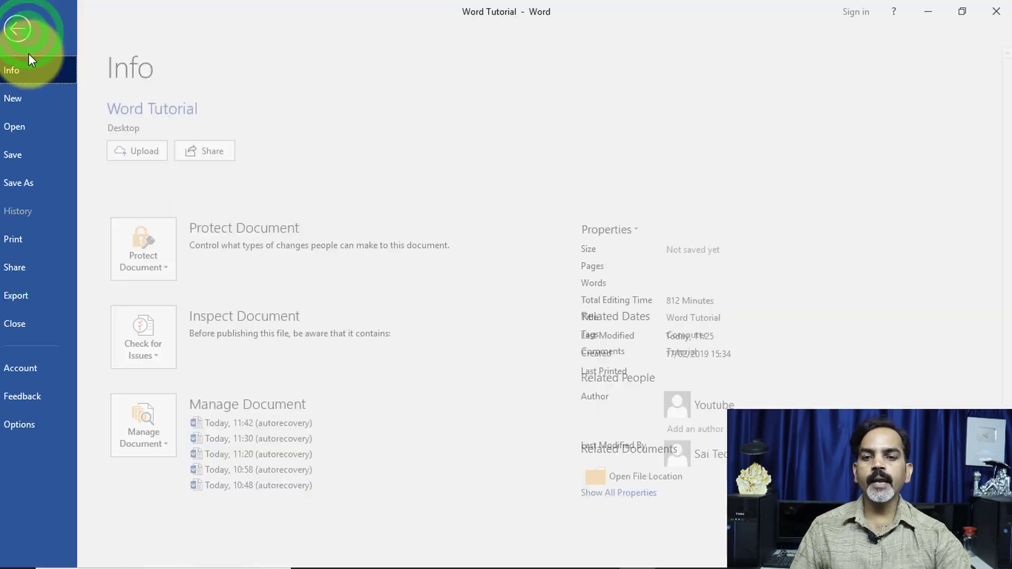
{"action": "left_click", "coordinate": [36, 98]}
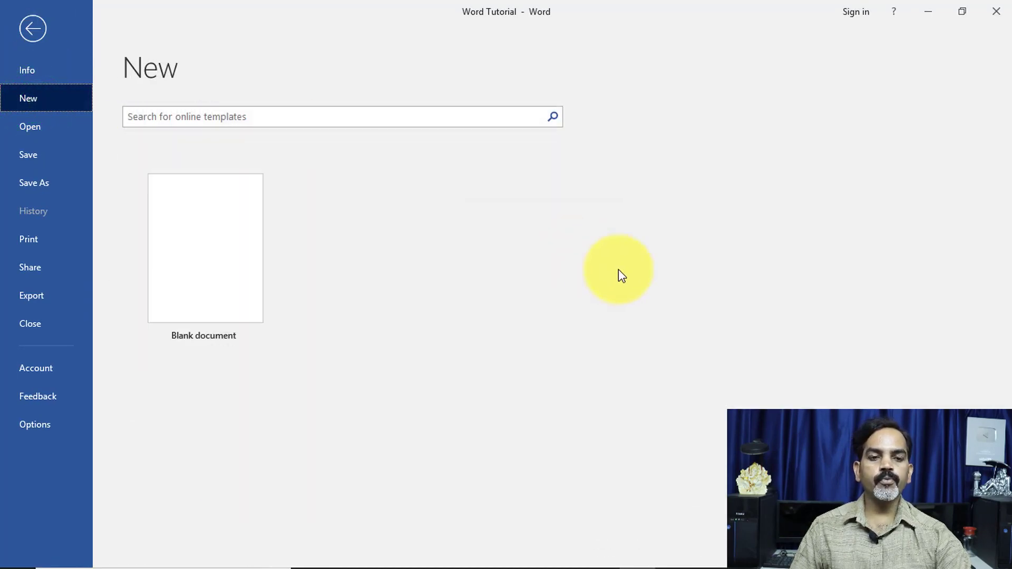
{"action": "left_click", "coordinate": [230, 236]}
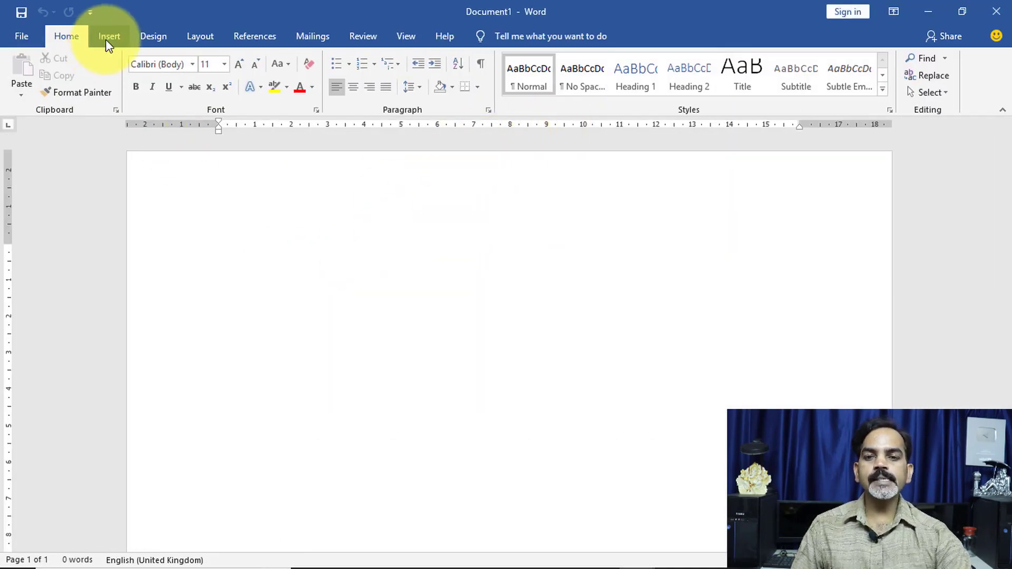
{"action": "left_click", "coordinate": [108, 37]}
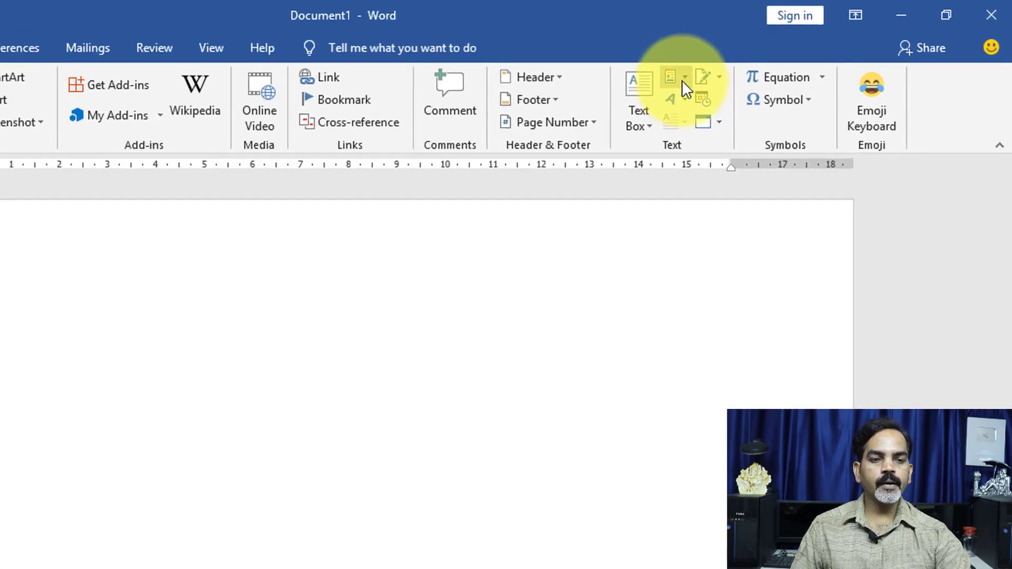
Insert the Sai Techvision quick part from the General gallery into Document1
{"action": "left_click", "coordinate": [682, 80]}
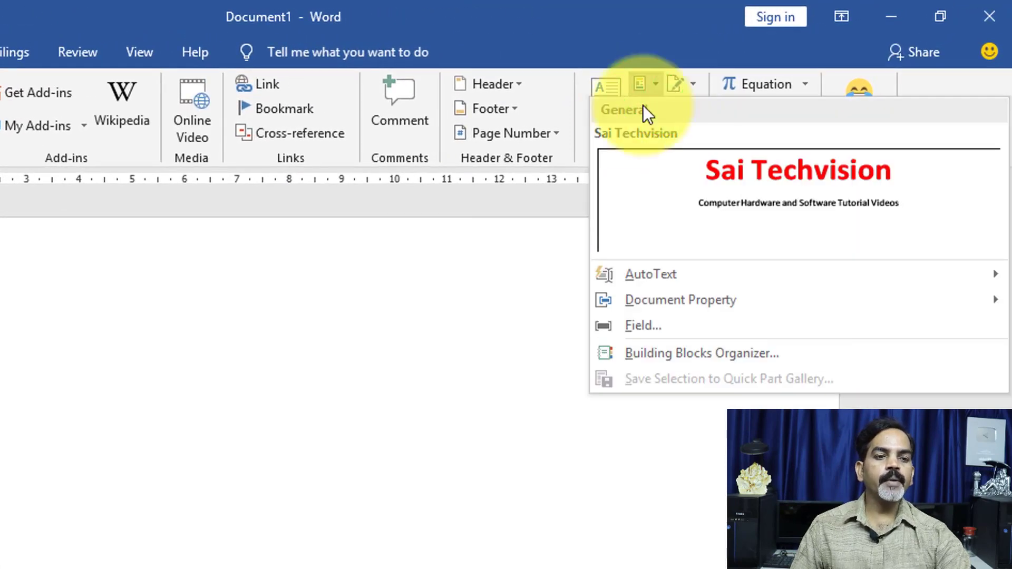
{"action": "left_click", "coordinate": [761, 215]}
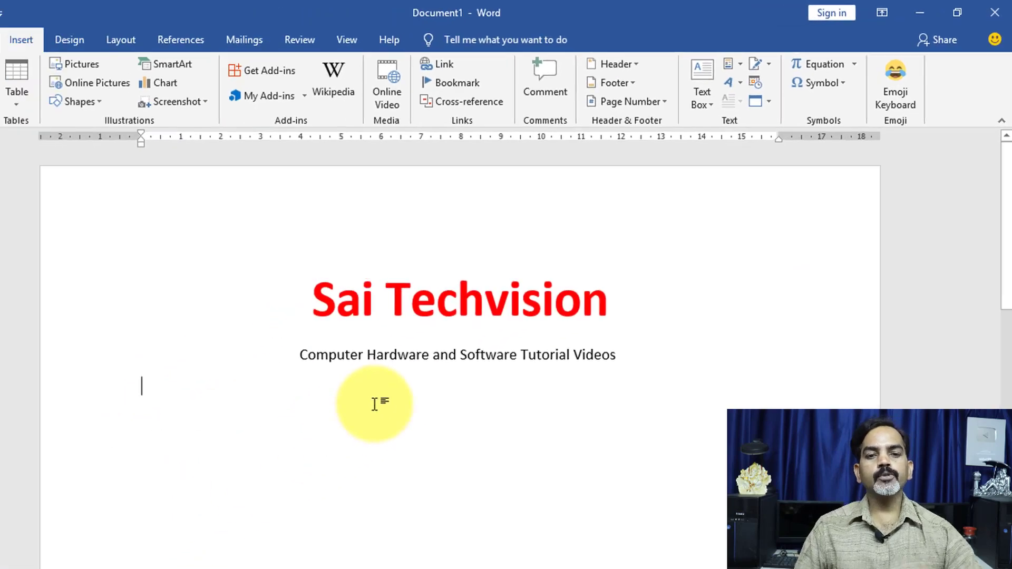